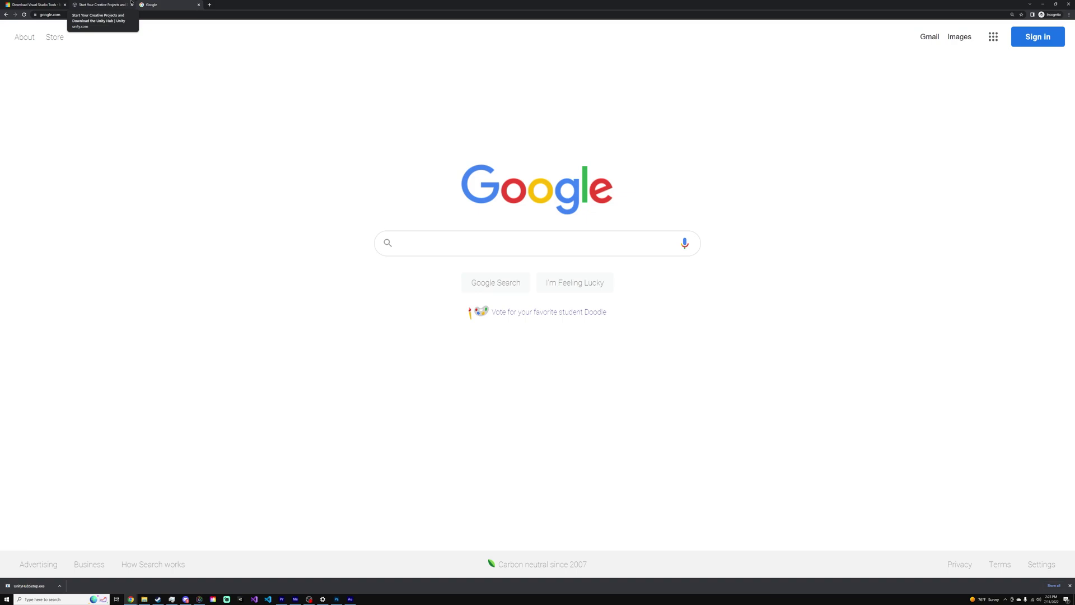
Dismiss the browser's downloads bar and close the Visual Studio Code window.
{"action": "left_click", "coordinate": [1070, 586]}
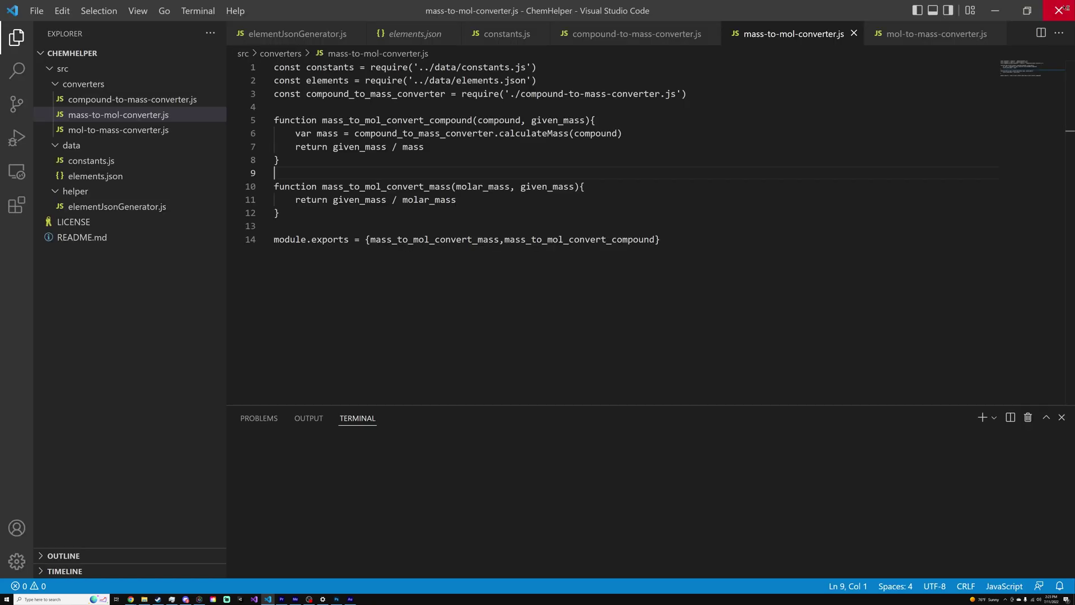
{"action": "left_click", "coordinate": [1058, 9]}
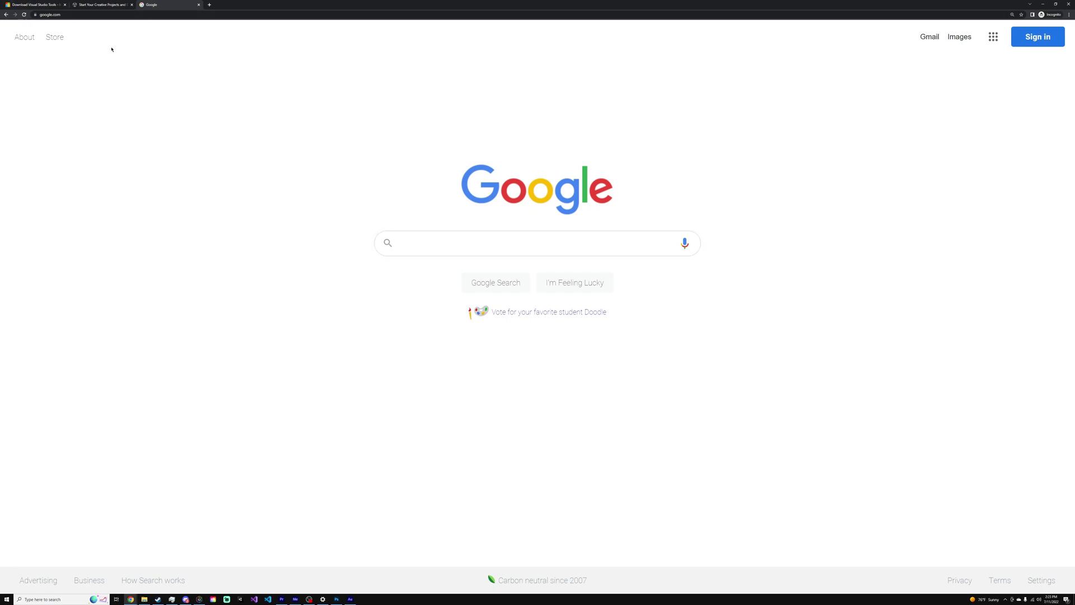
Download the free Community edition of Visual Studio 2022 from visualstudio.microsoft.com/downloads.
{"action": "left_click", "coordinate": [56, 5]}
{"action": "left_click", "coordinate": [120, 14]}
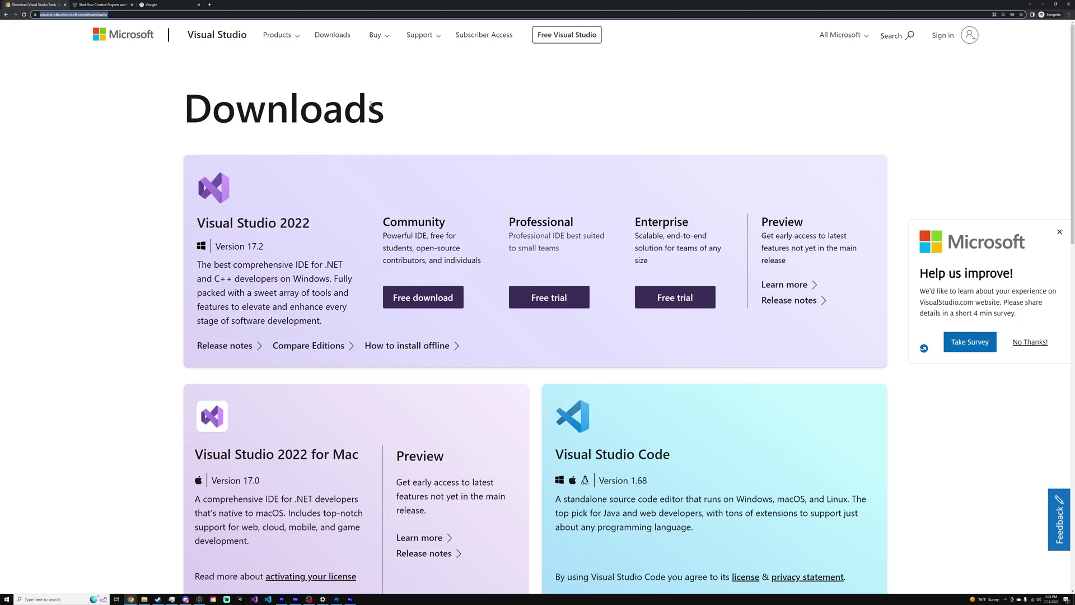
{"action": "left_click", "coordinate": [314, 202]}
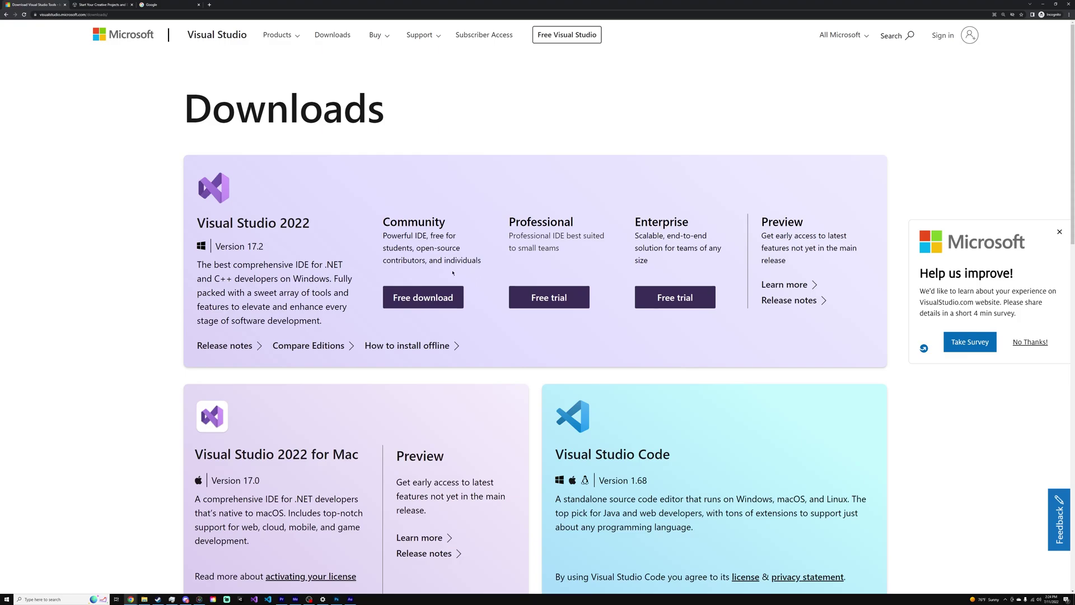
{"action": "left_click_drag", "start_coordinate": [396, 202], "coordinate": [478, 291]}
{"action": "left_click", "coordinate": [423, 297]}
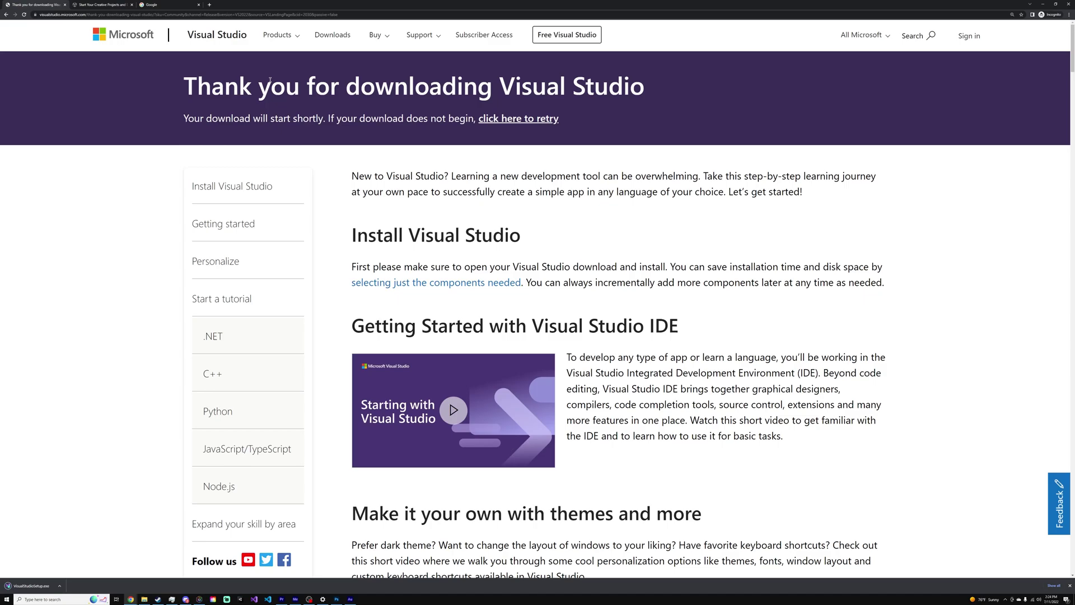
Run the downloaded VisualStudioSetup.exe and continue past the installer's privacy and license notice.
{"action": "left_click_drag", "start_coordinate": [181, 94], "coordinate": [611, 90]}
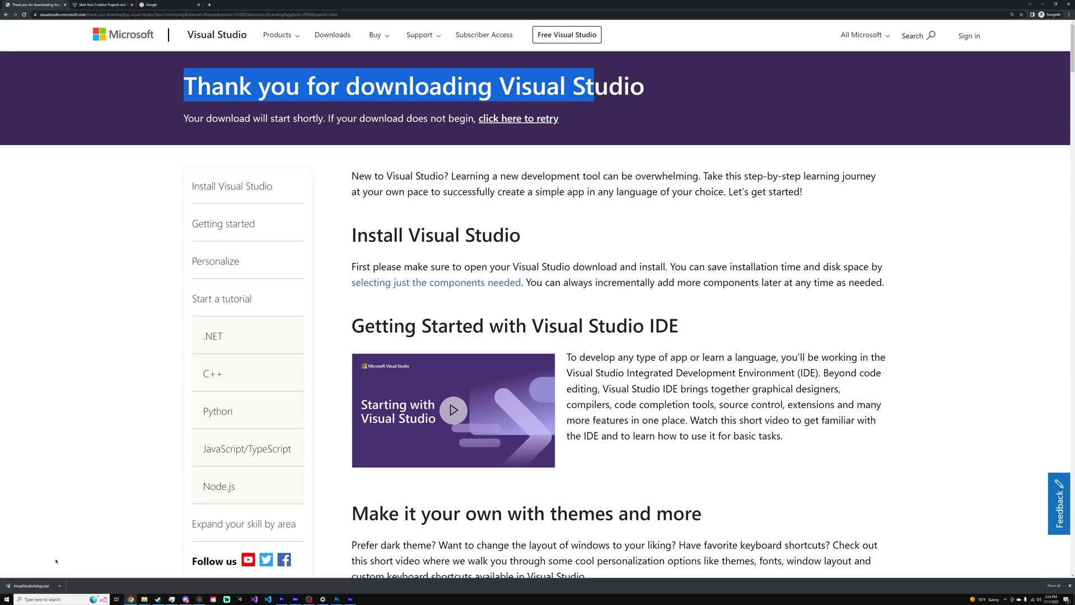
{"action": "left_click", "coordinate": [31, 586]}
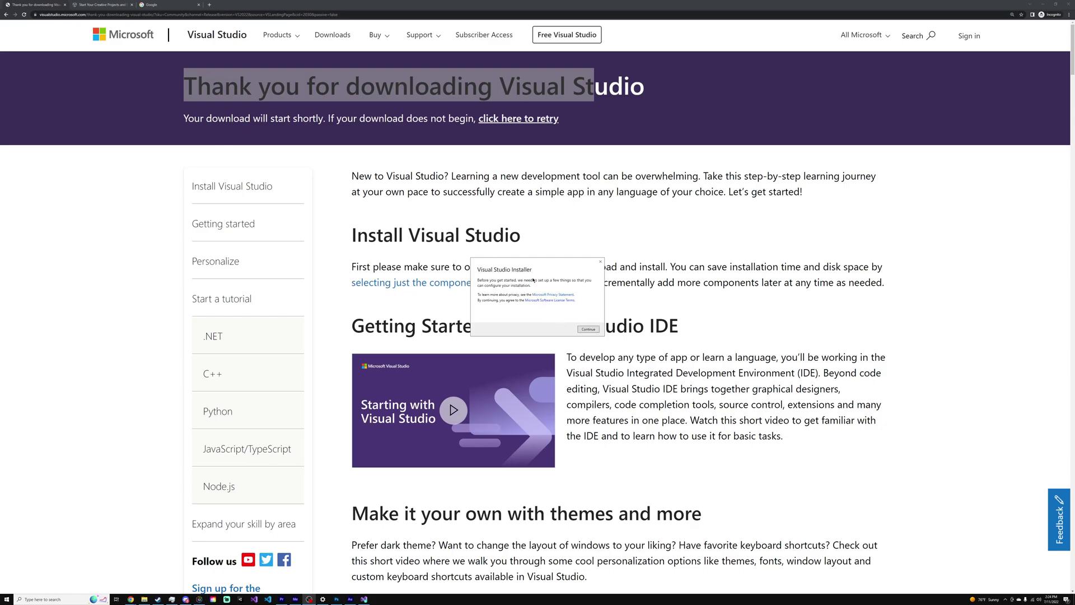
{"action": "left_click", "coordinate": [585, 320]}
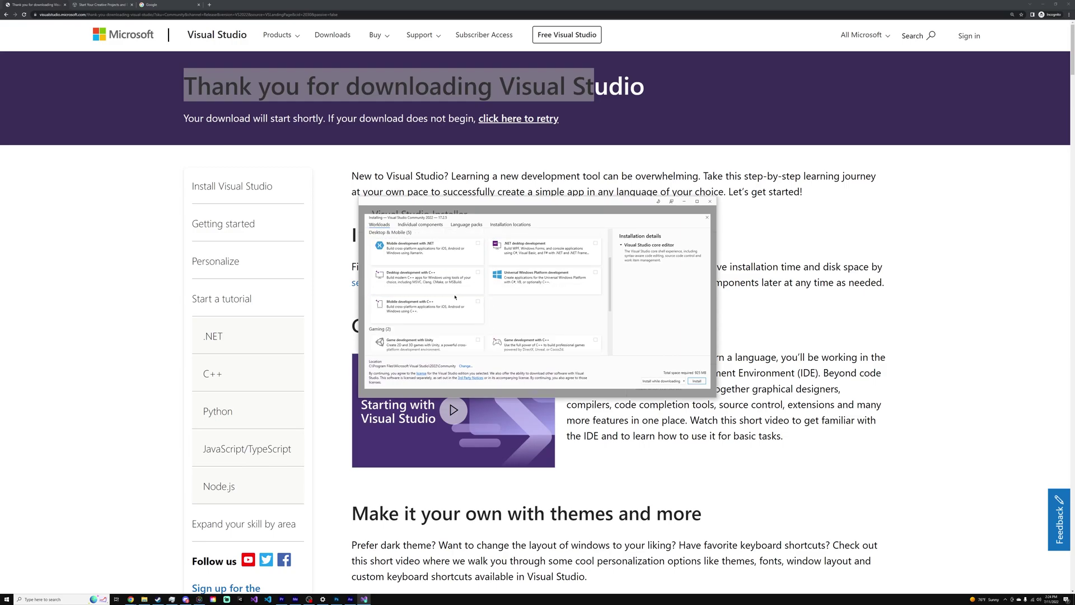
Select the Game development with Unity workload for Visual Studio Community 2022, review the workload list, and close the installer.
{"action": "left_click_drag", "start_coordinate": [510, 208], "coordinate": [520, 183]}
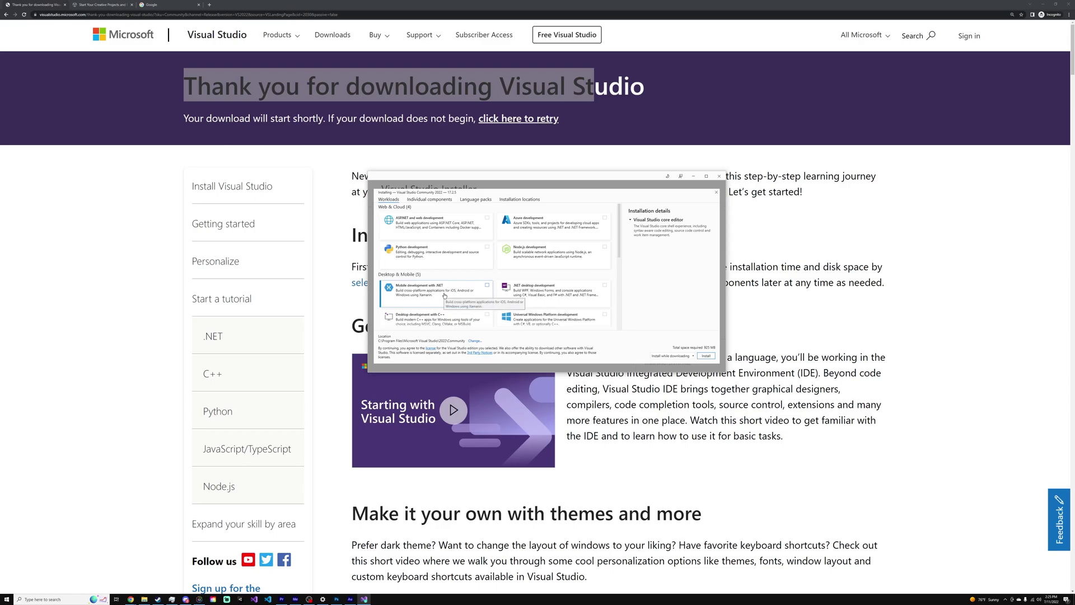
{"action": "scroll", "coordinate": [482, 275], "scroll_direction": "down", "scroll_amount": 5}
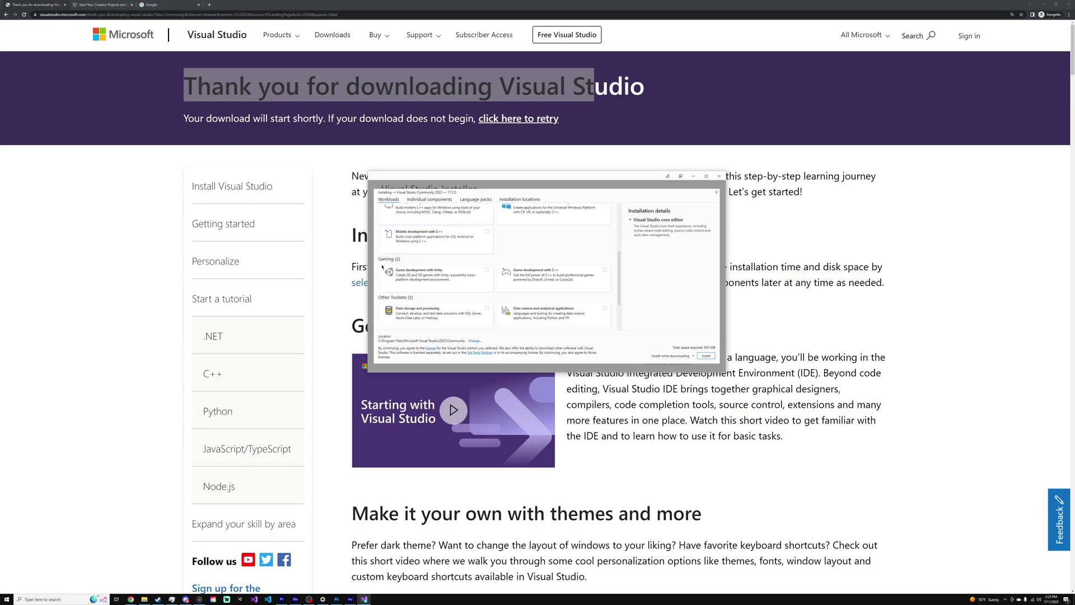
{"action": "left_click", "coordinate": [442, 283]}
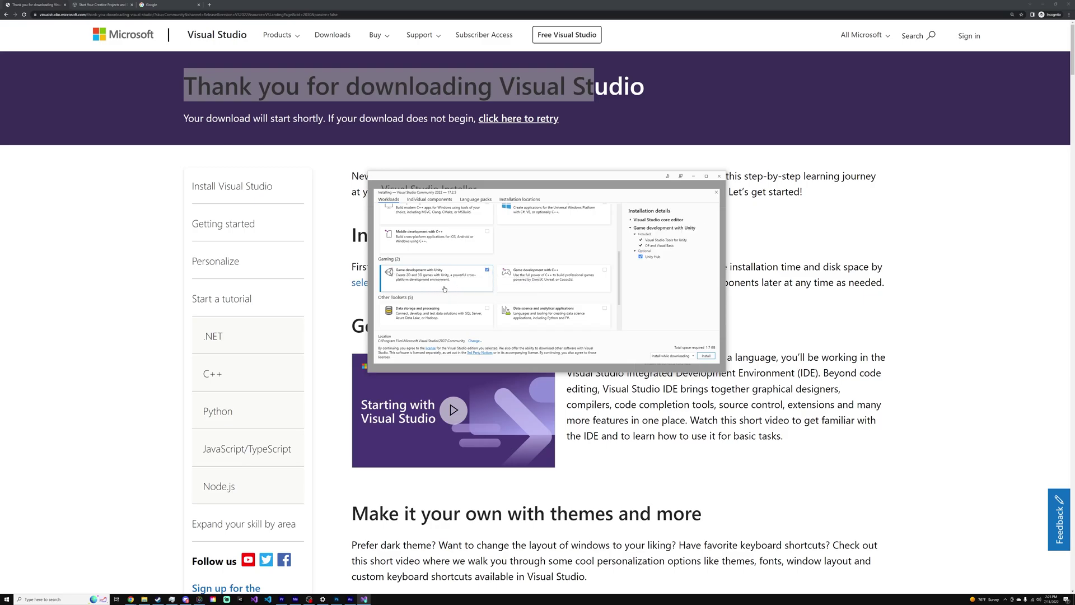
{"action": "scroll", "coordinate": [448, 277], "scroll_direction": "up", "scroll_amount": 4}
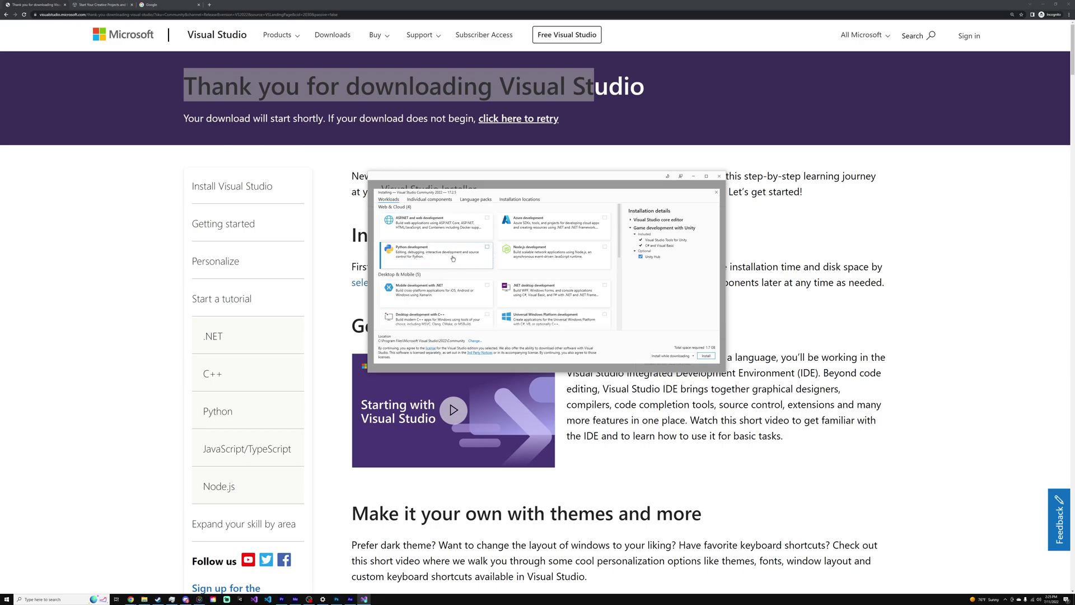
{"action": "scroll", "coordinate": [444, 281], "scroll_direction": "down", "scroll_amount": 1}
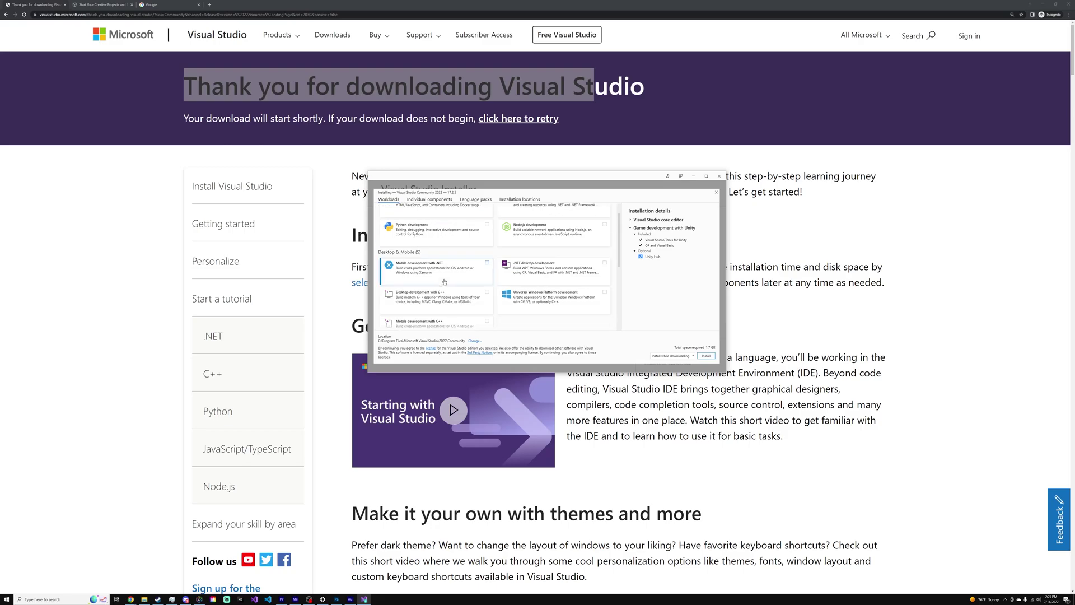
{"action": "scroll", "coordinate": [445, 282], "scroll_direction": "down", "scroll_amount": 3}
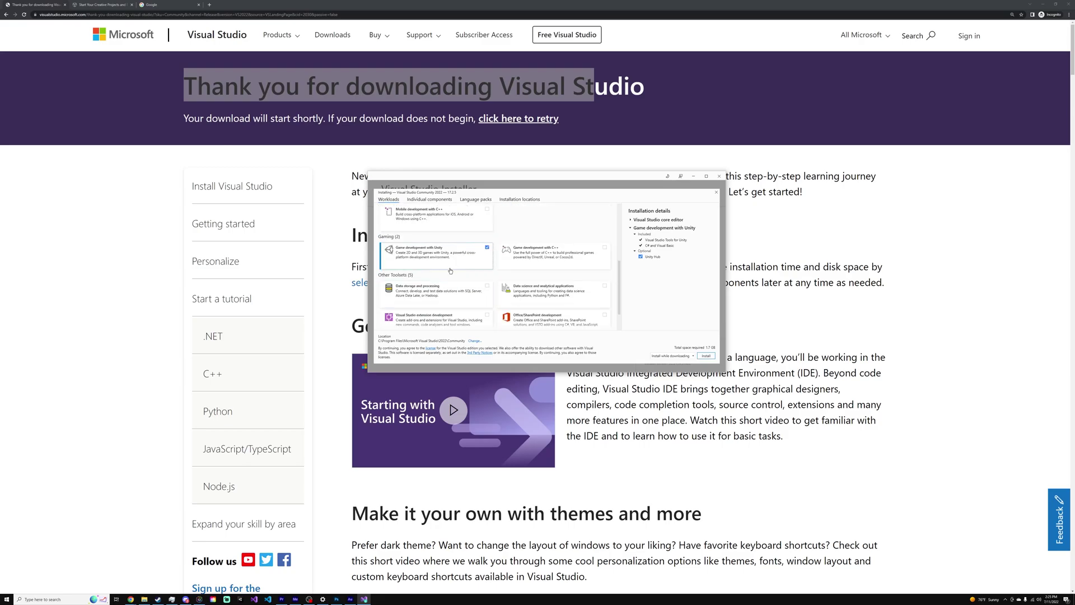
{"action": "scroll", "coordinate": [448, 263], "scroll_direction": "down", "scroll_amount": 1}
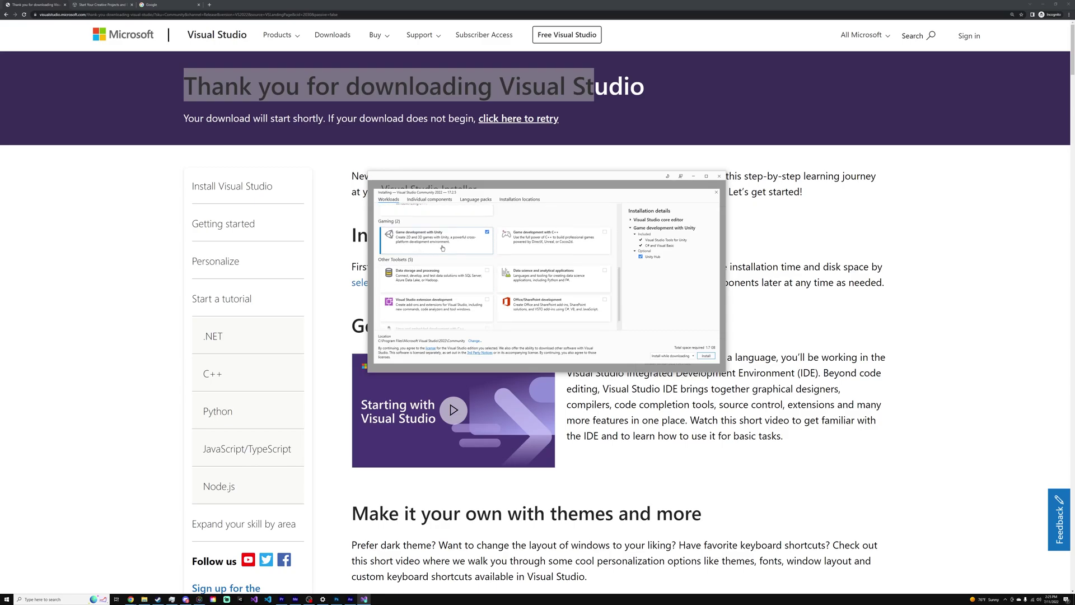
{"action": "scroll", "coordinate": [443, 251], "scroll_direction": "up", "scroll_amount": 1}
{"action": "scroll", "coordinate": [445, 247], "scroll_direction": "down", "scroll_amount": 1}
{"action": "left_click", "coordinate": [719, 176]}
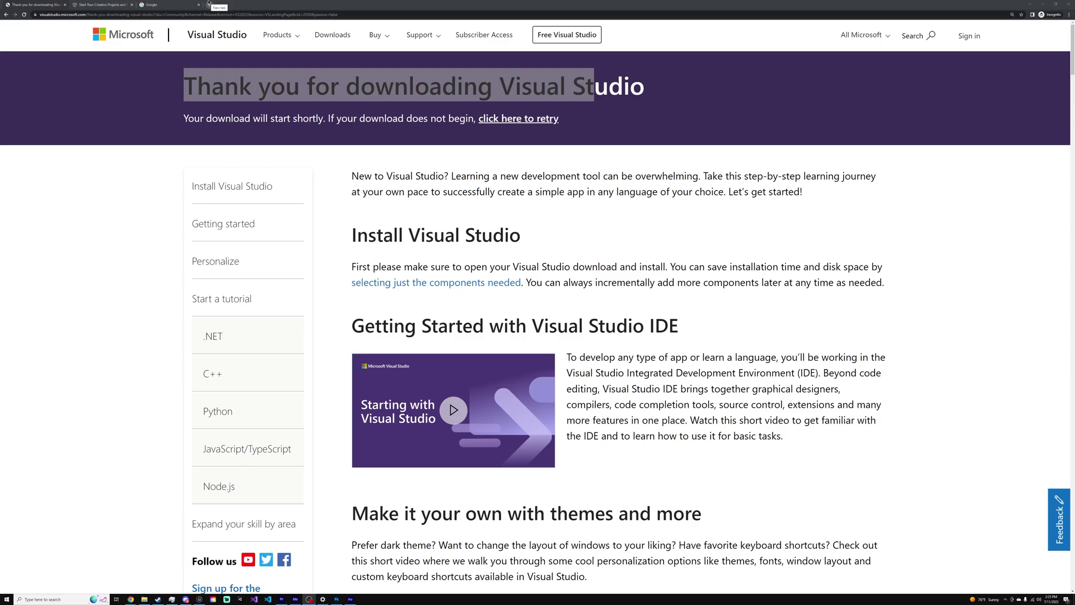
Download the Unity Hub setup for Windows from unity.com/download.
{"action": "left_click", "coordinate": [168, 5]}
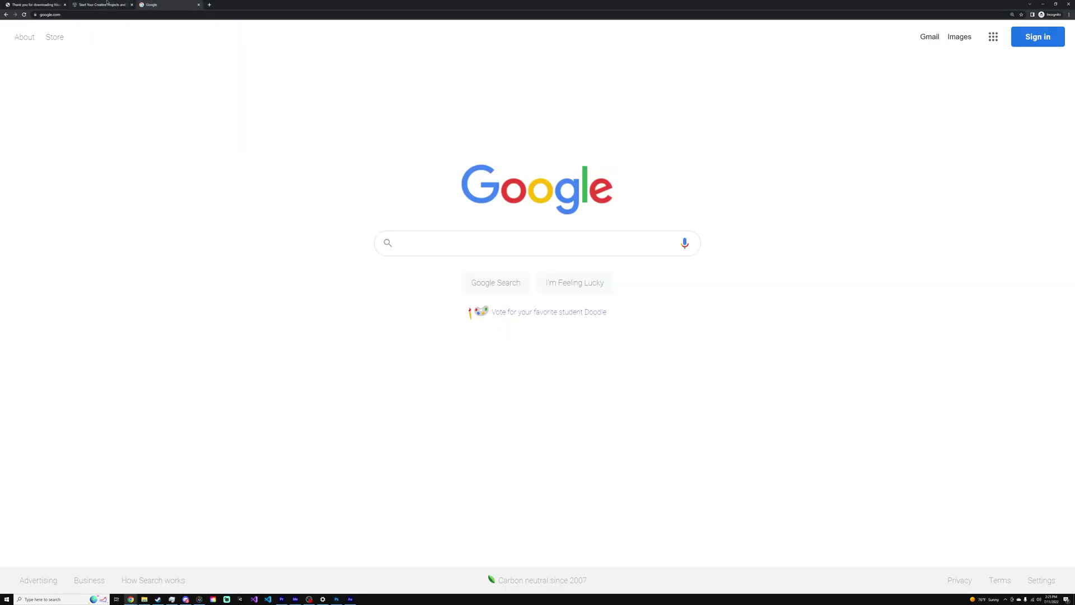
{"action": "left_click", "coordinate": [101, 5]}
{"action": "key", "text": "ctrl+l"}
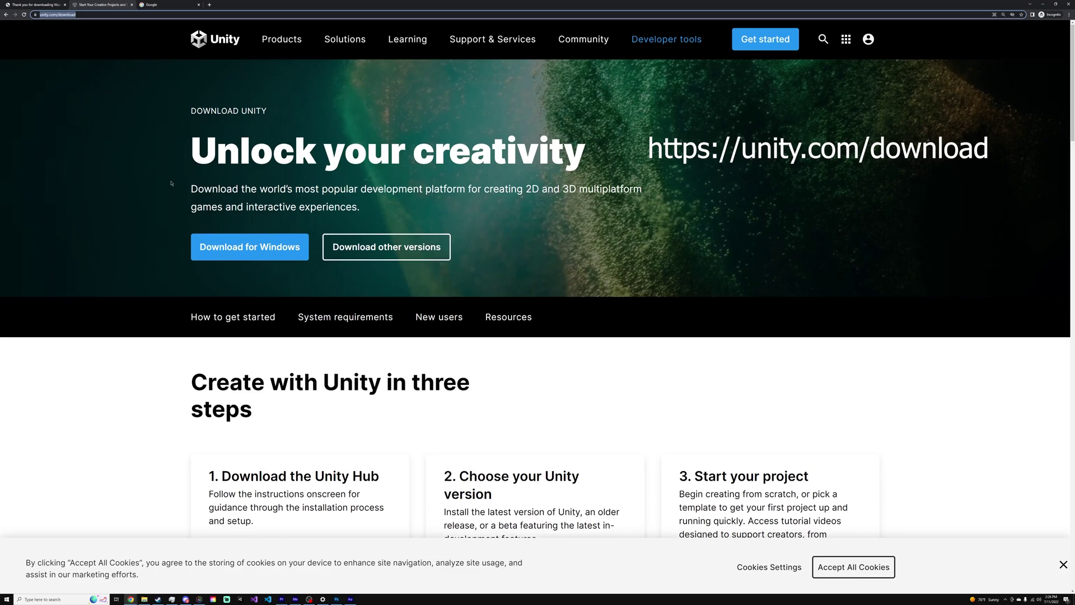
{"action": "scroll", "coordinate": [174, 187], "scroll_direction": "down", "scroll_amount": 2}
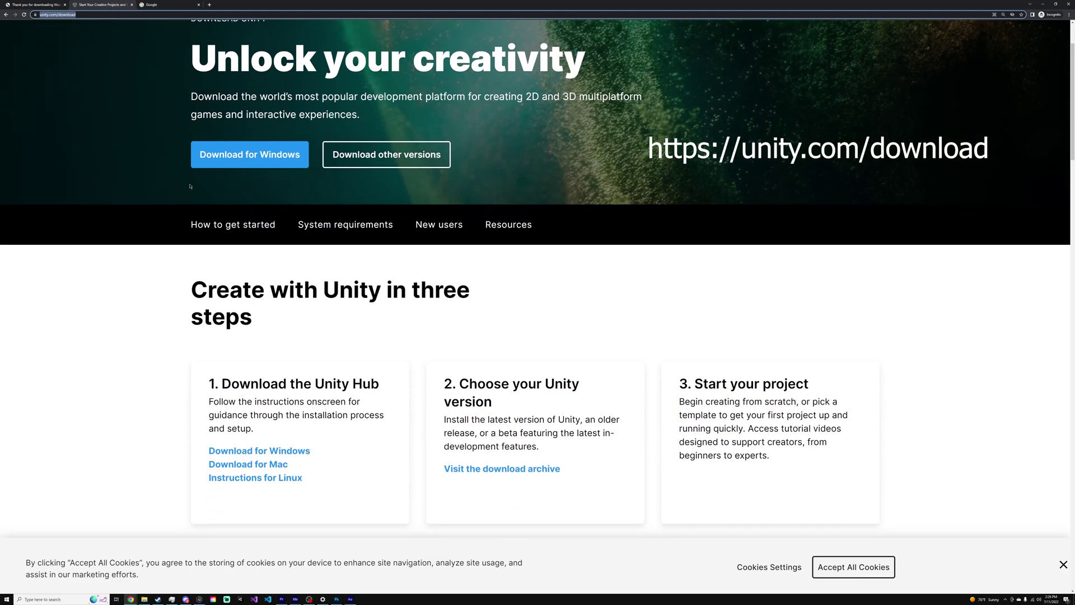
{"action": "scroll", "coordinate": [190, 187], "scroll_direction": "down", "scroll_amount": 2}
{"action": "scroll", "coordinate": [205, 197], "scroll_direction": "up", "scroll_amount": 4}
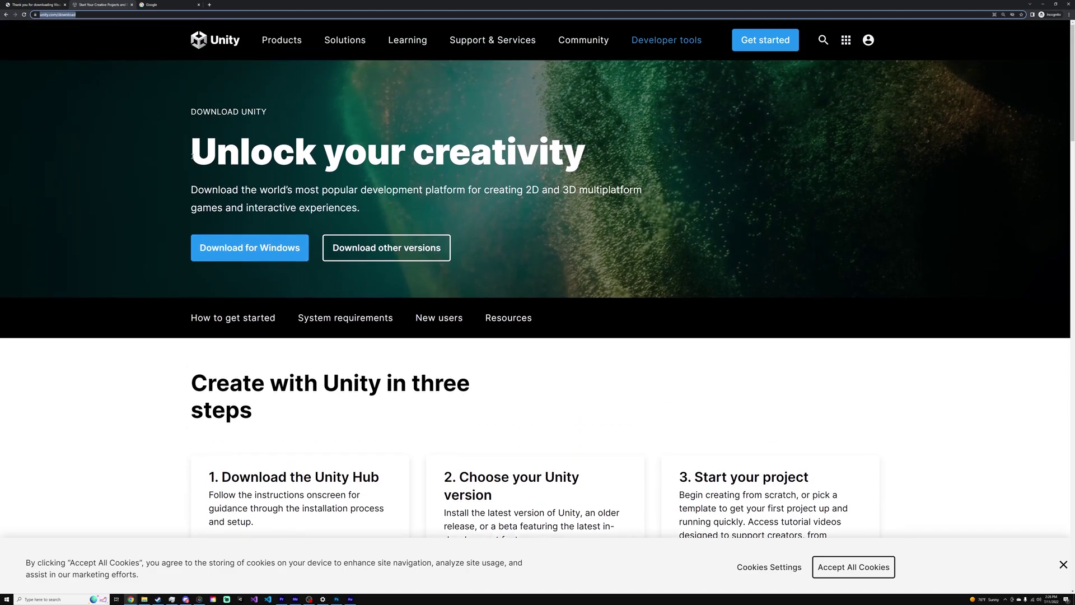
{"action": "left_click_drag", "start_coordinate": [192, 155], "coordinate": [492, 110]}
{"action": "scroll", "coordinate": [588, 152], "scroll_direction": "down", "scroll_amount": 1}
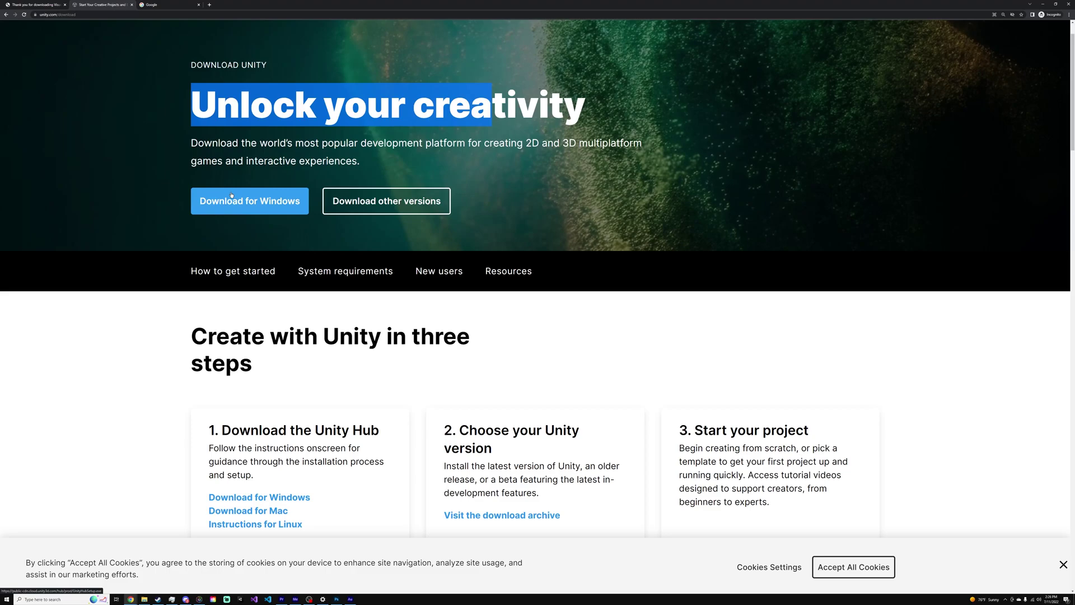
{"action": "left_click", "coordinate": [232, 196]}
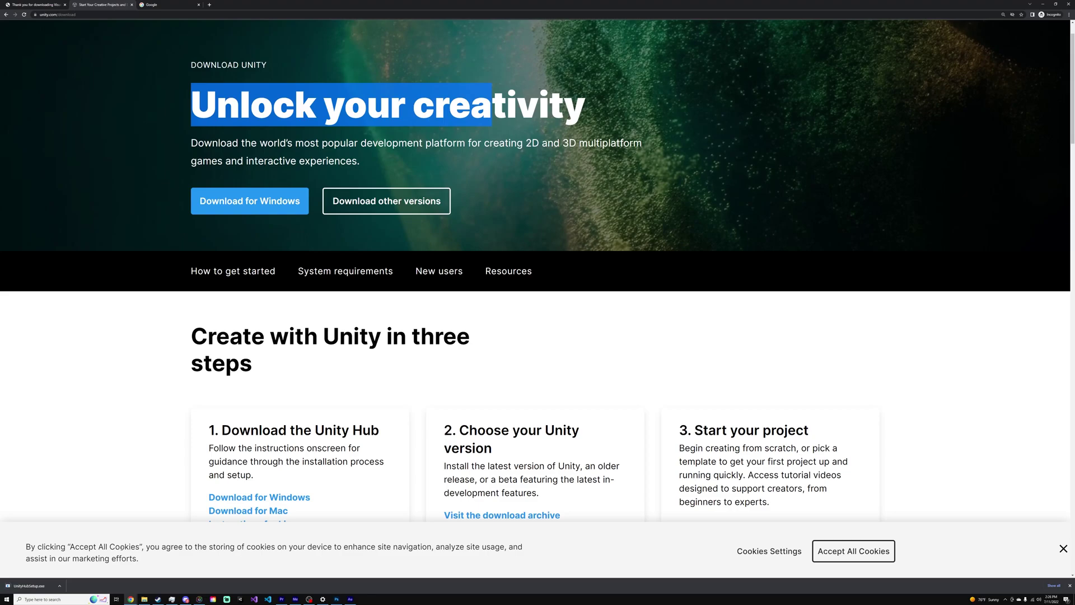
Install Unity Hub with the accepted terms and default destination folder, launch it, and allow its access through the Windows firewall.
{"action": "left_click", "coordinate": [29, 586]}
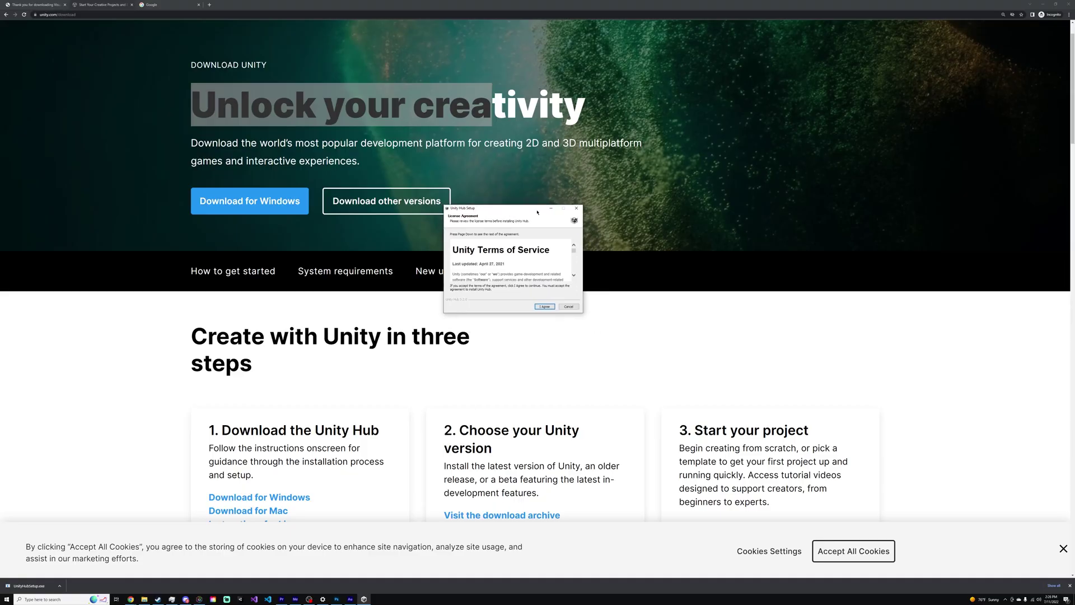
{"action": "left_click", "coordinate": [545, 307]}
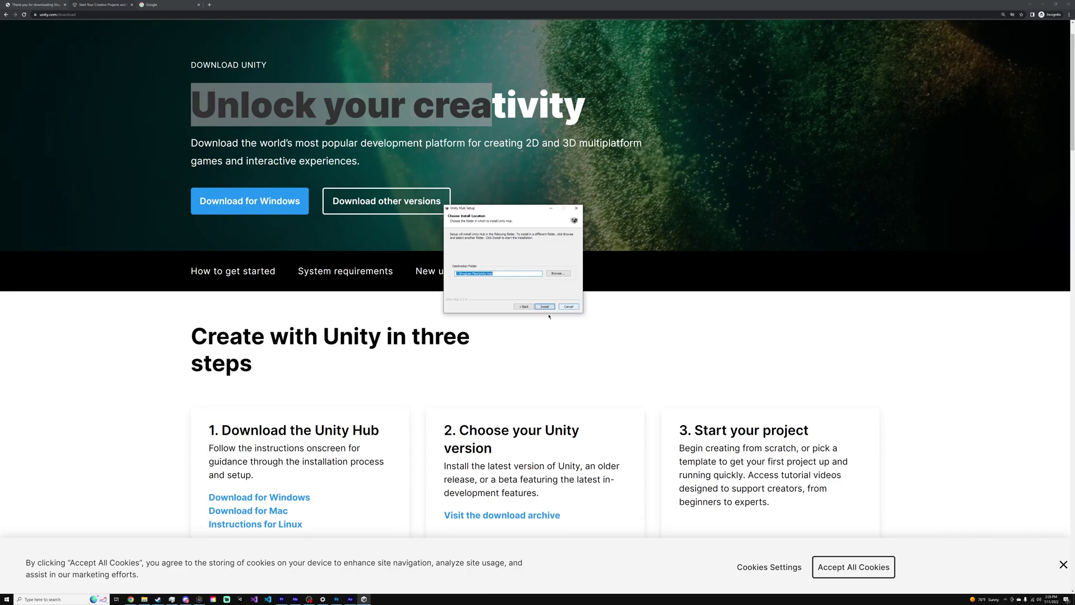
{"action": "left_click", "coordinate": [544, 307]}
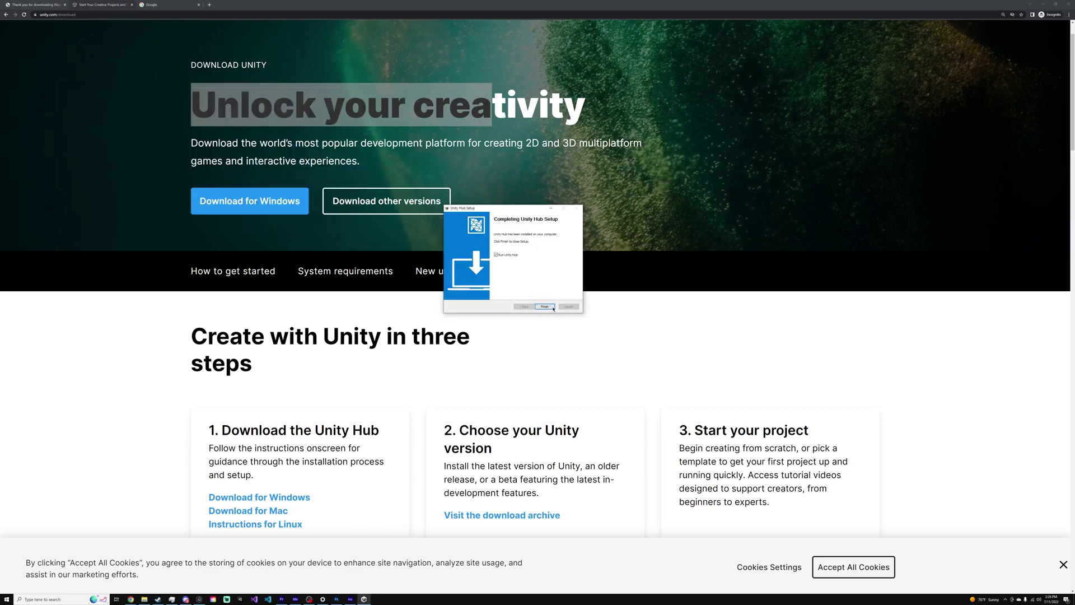
{"action": "left_click", "coordinate": [545, 307]}
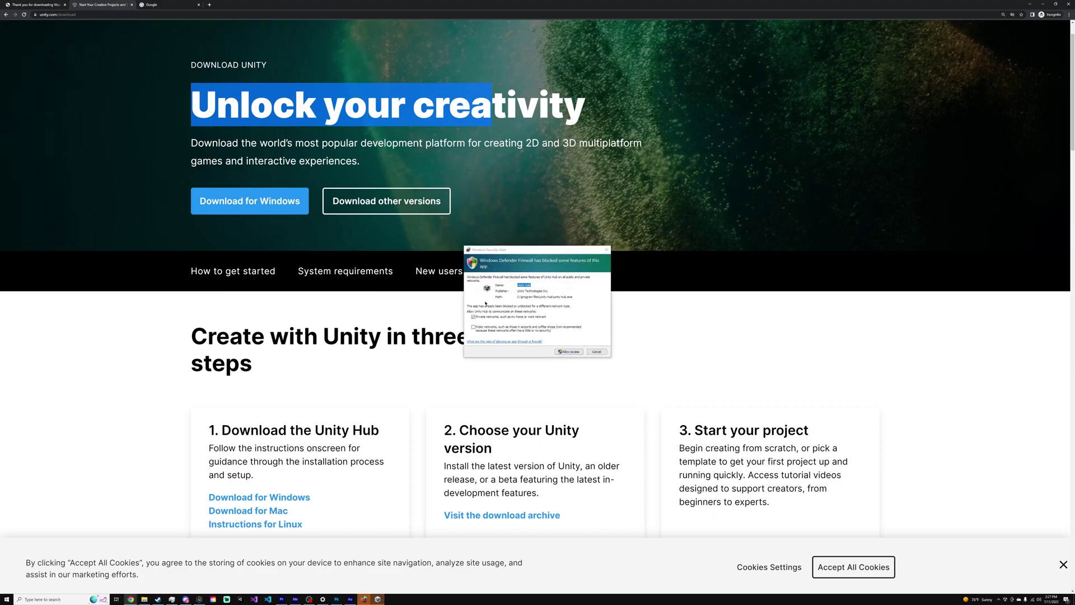
{"action": "left_click", "coordinate": [571, 353]}
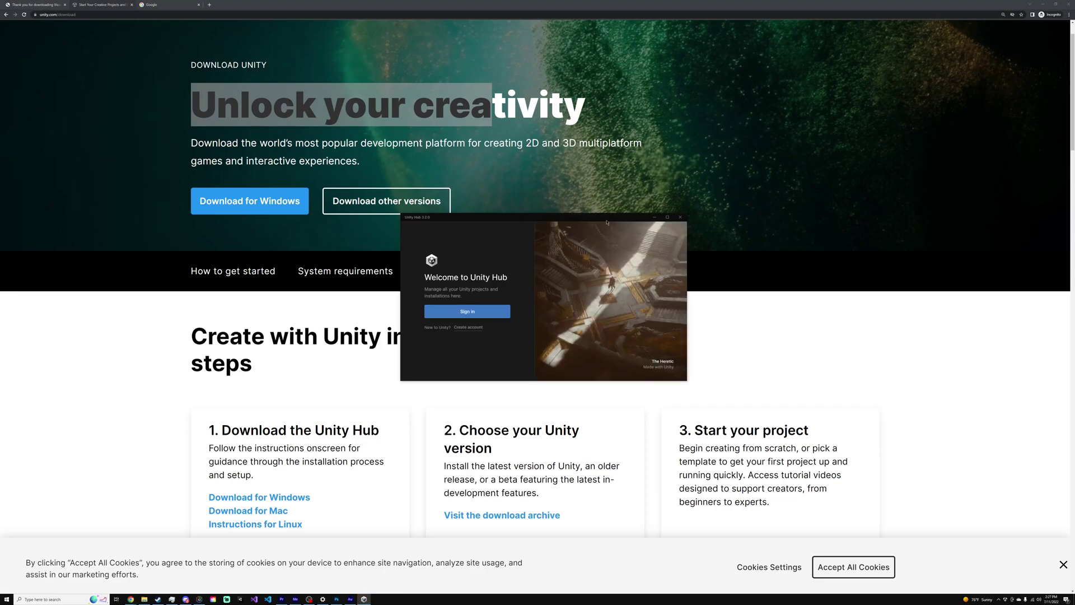
Minimize the browser and open Unity Hub from its desktop shortcut.
{"action": "left_click_drag", "start_coordinate": [594, 220], "coordinate": [574, 217]}
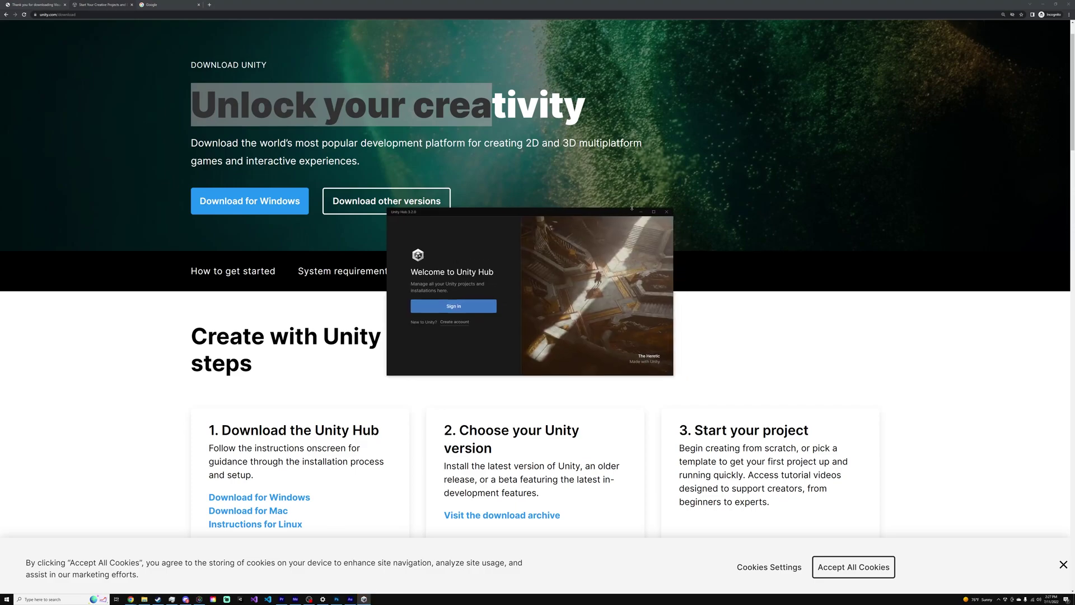
{"action": "left_click", "coordinate": [1043, 4]}
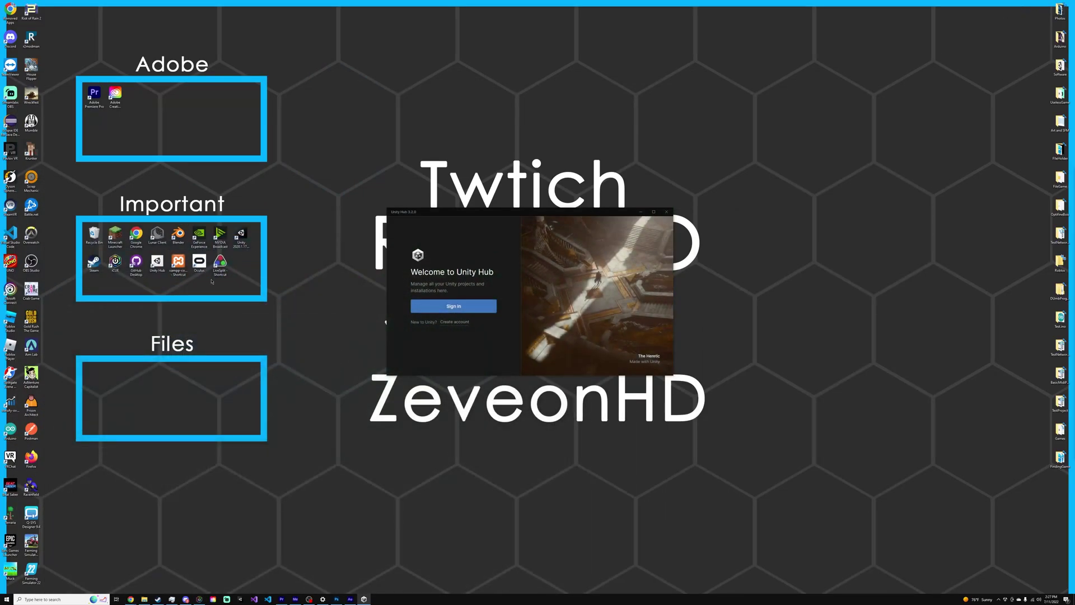
{"action": "left_click", "coordinate": [161, 269]}
{"action": "double_click", "coordinate": [160, 269]}
{"action": "left_click", "coordinate": [159, 264]}
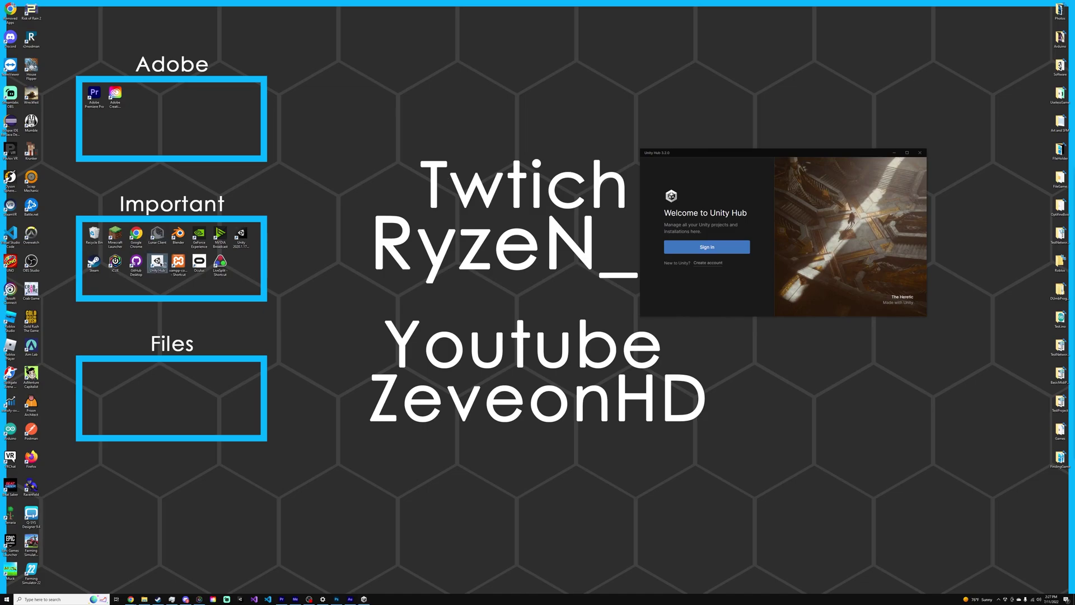
{"action": "double_click", "coordinate": [159, 264]}
Open the Unity ID sign-in page from Unity Hub's welcome window and enlarge the page.
{"action": "left_click", "coordinate": [722, 245]}
{"action": "left_click", "coordinate": [714, 221]}
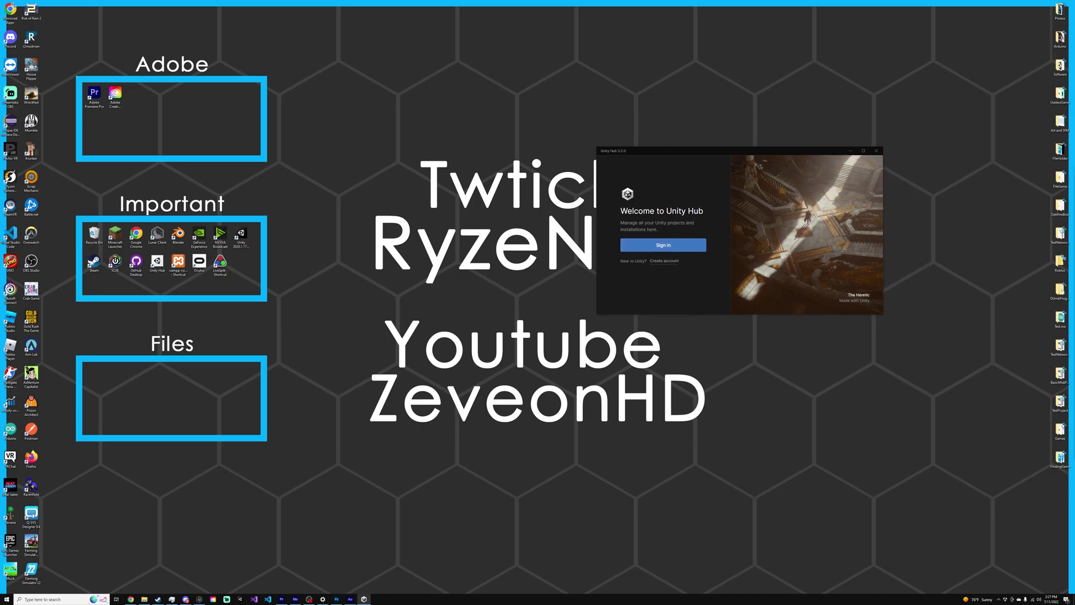
{"action": "scroll", "coordinate": [418, 152], "scroll_direction": "up", "scroll_amount": 5, "text": "ctrl"}
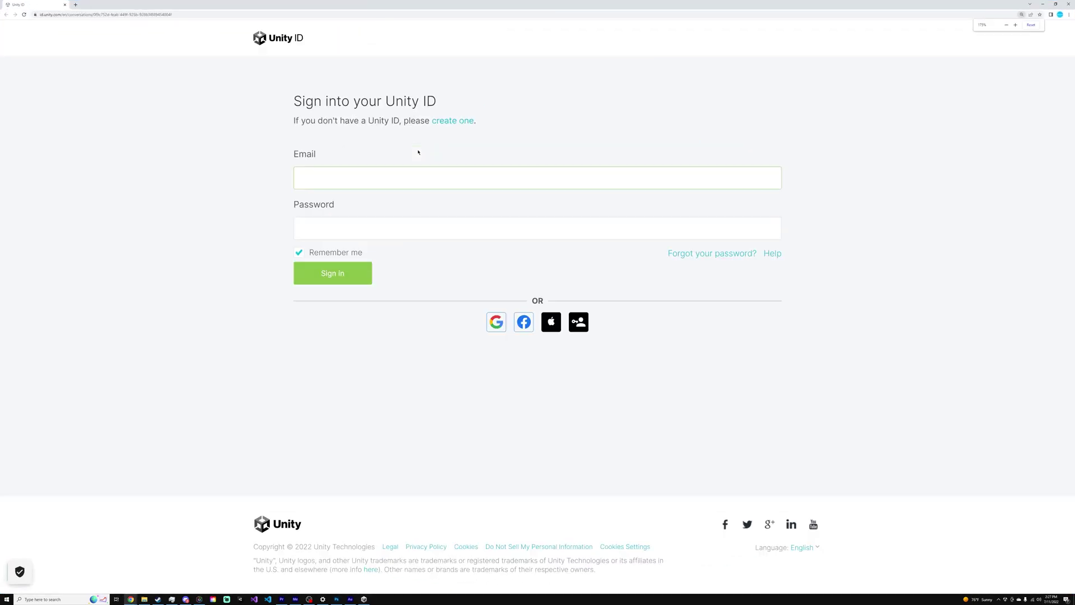
{"action": "scroll", "coordinate": [418, 152], "scroll_direction": "down", "scroll_amount": 1, "text": "ctrl"}
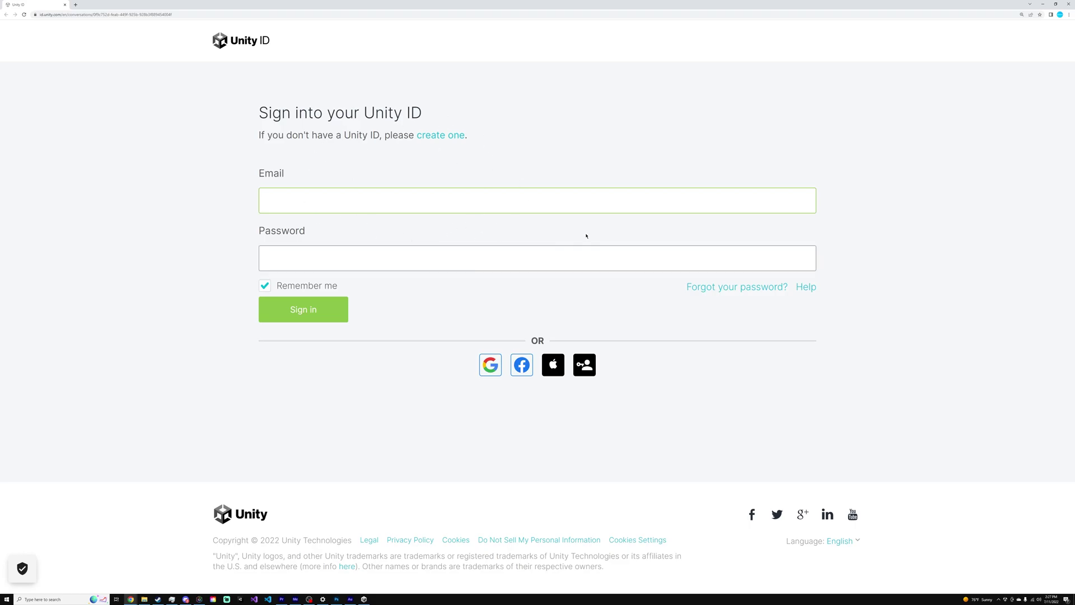
Open the Unity ID account creation form from the sign-in page and examine its email field.
{"action": "left_click_drag", "start_coordinate": [268, 142], "coordinate": [405, 140]}
{"action": "left_click", "coordinate": [436, 137]}
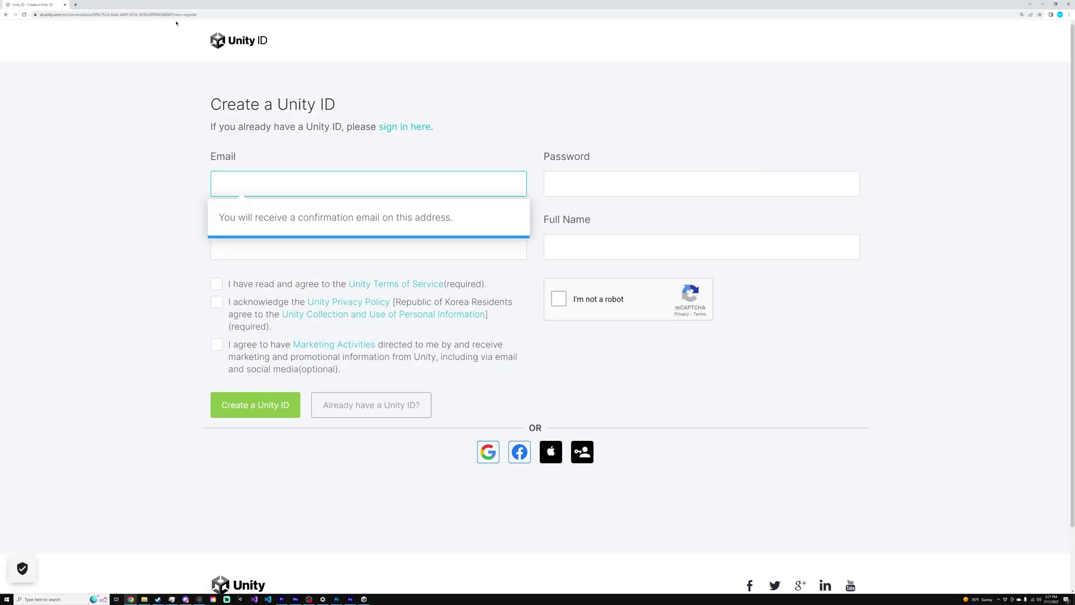
{"action": "left_click", "coordinate": [266, 175]}
{"action": "left_click", "coordinate": [267, 137]}
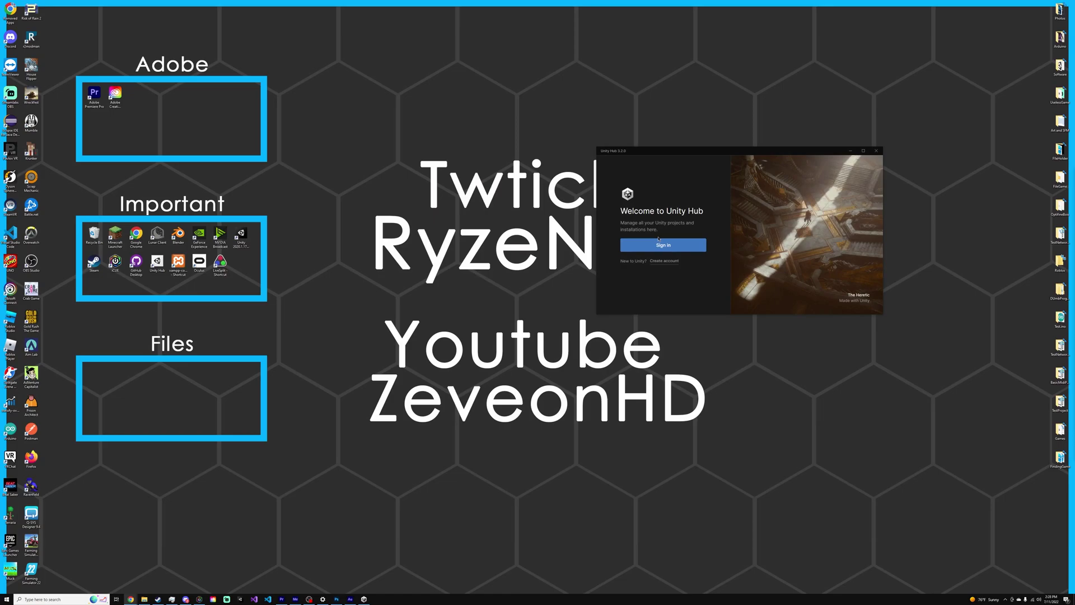
Sign in to Unity Hub, dismiss its introduction, and move the window closer to the middle of the desktop.
{"action": "left_click", "coordinate": [661, 244]}
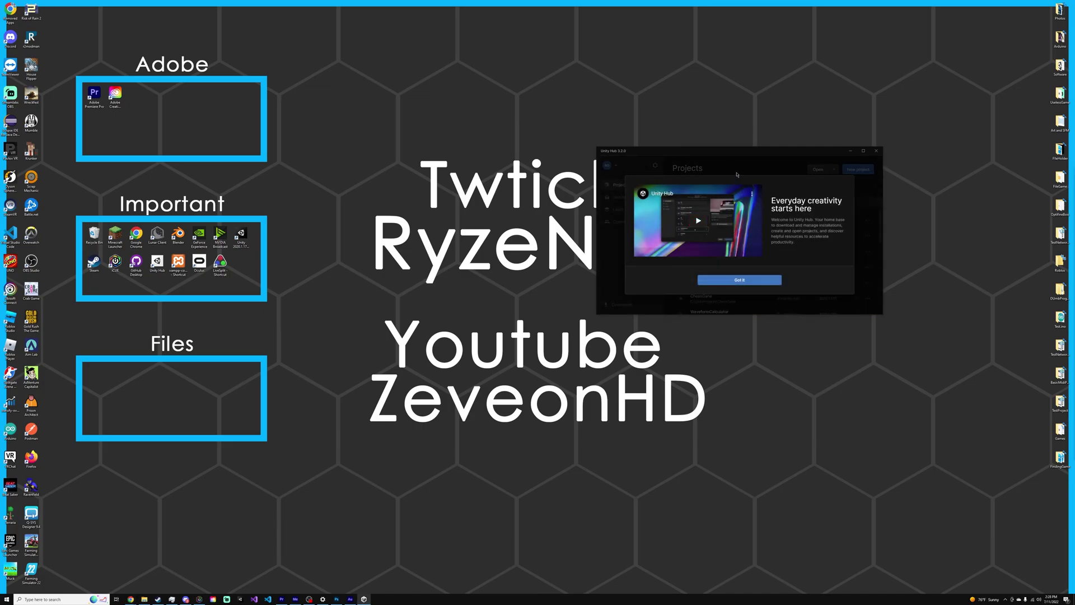
{"action": "left_click", "coordinate": [746, 278]}
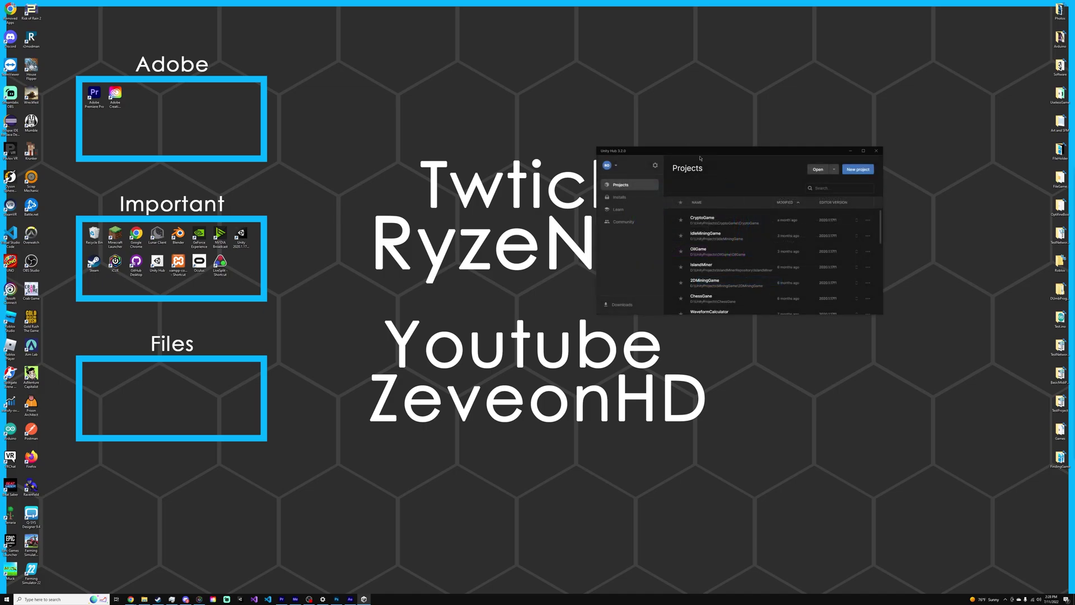
{"action": "left_click_drag", "start_coordinate": [722, 156], "coordinate": [585, 153]}
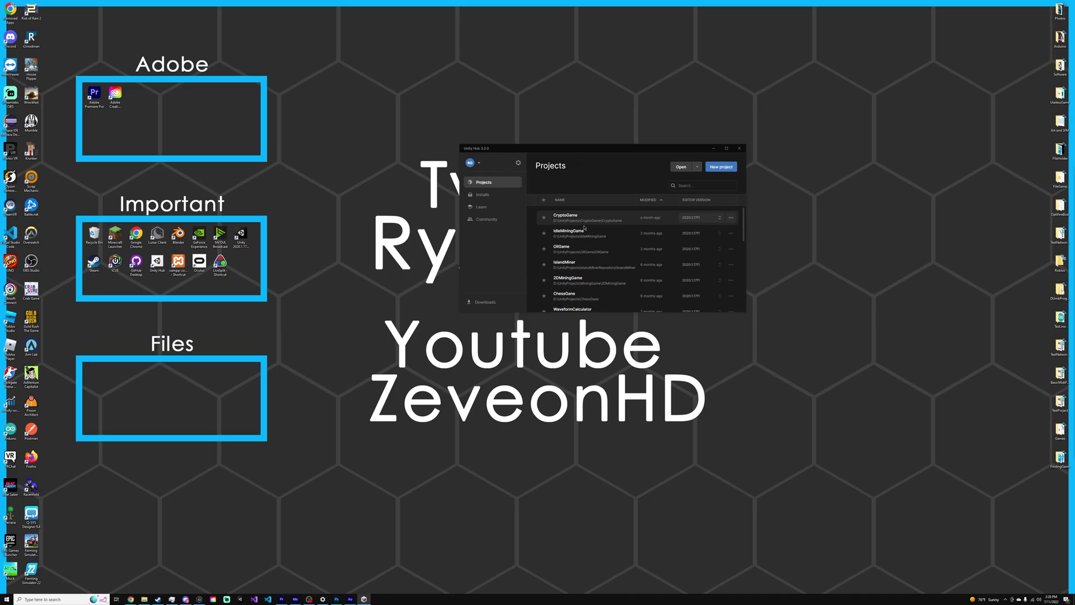
Look through Unity Hub's Installs, Learn, Community and Projects pages and return to the Installs page.
{"action": "left_click", "coordinate": [486, 195]}
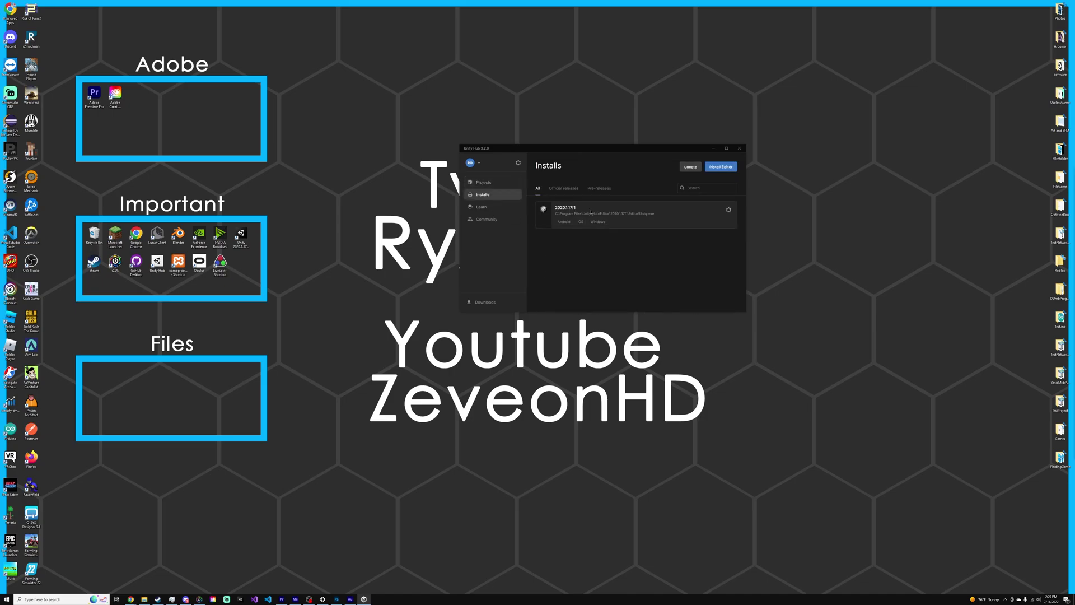
{"action": "left_click", "coordinate": [482, 207]}
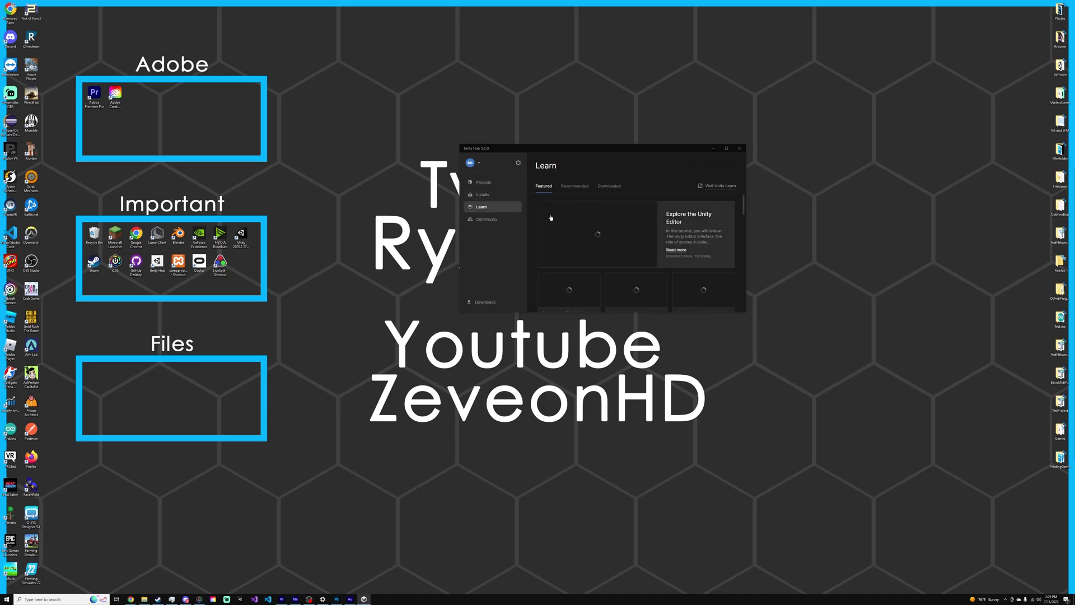
{"action": "left_click", "coordinate": [487, 220]}
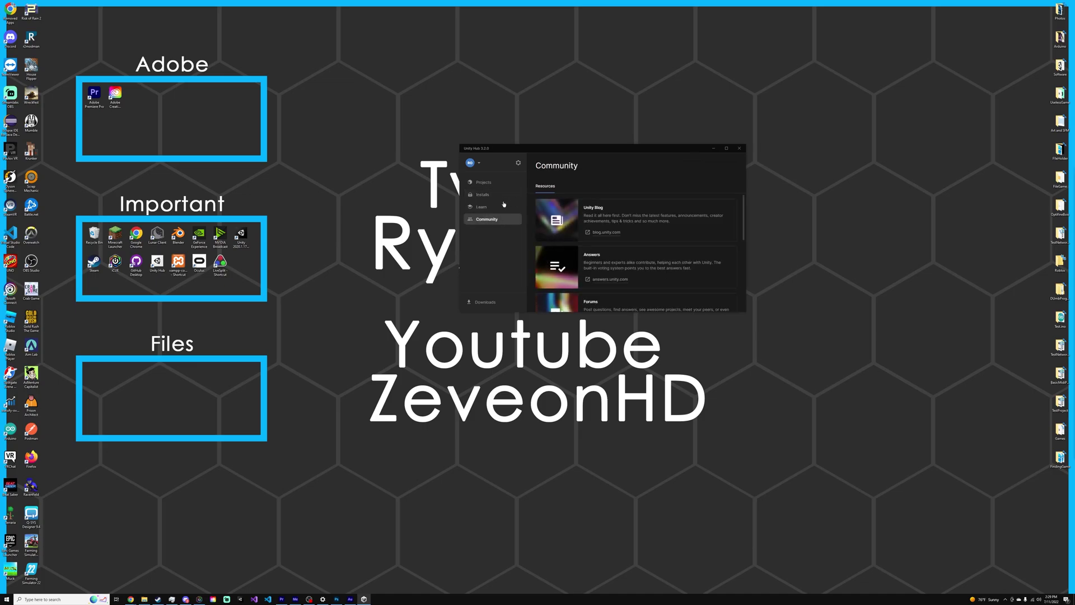
{"action": "left_click", "coordinate": [483, 182]}
{"action": "left_click", "coordinate": [483, 194]}
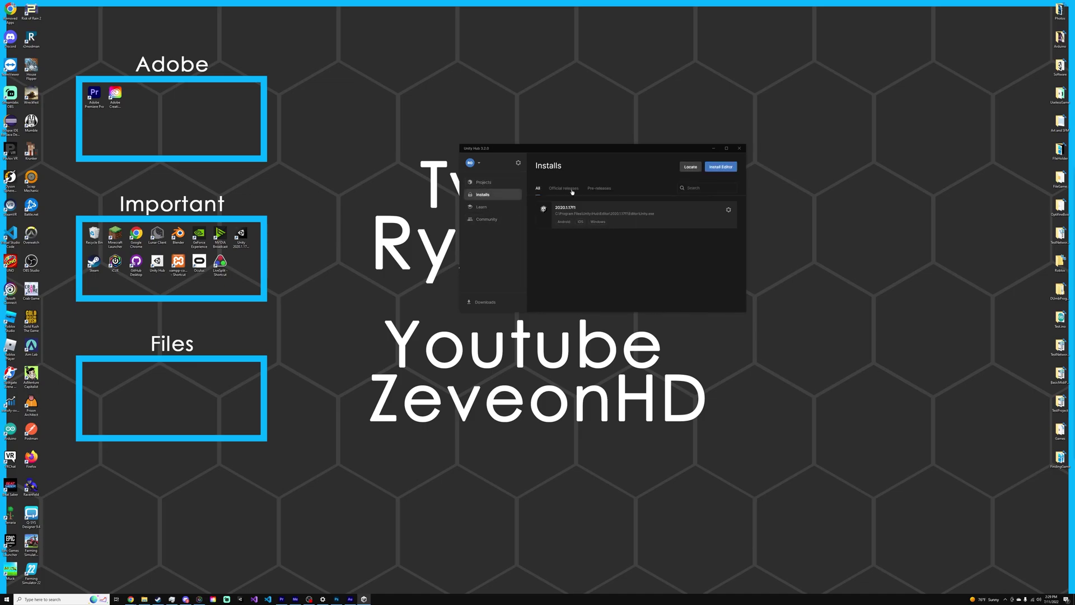
Examine the official and pre-release Unity Editor versions offered for installation and close the version list.
{"action": "left_click", "coordinate": [716, 167]}
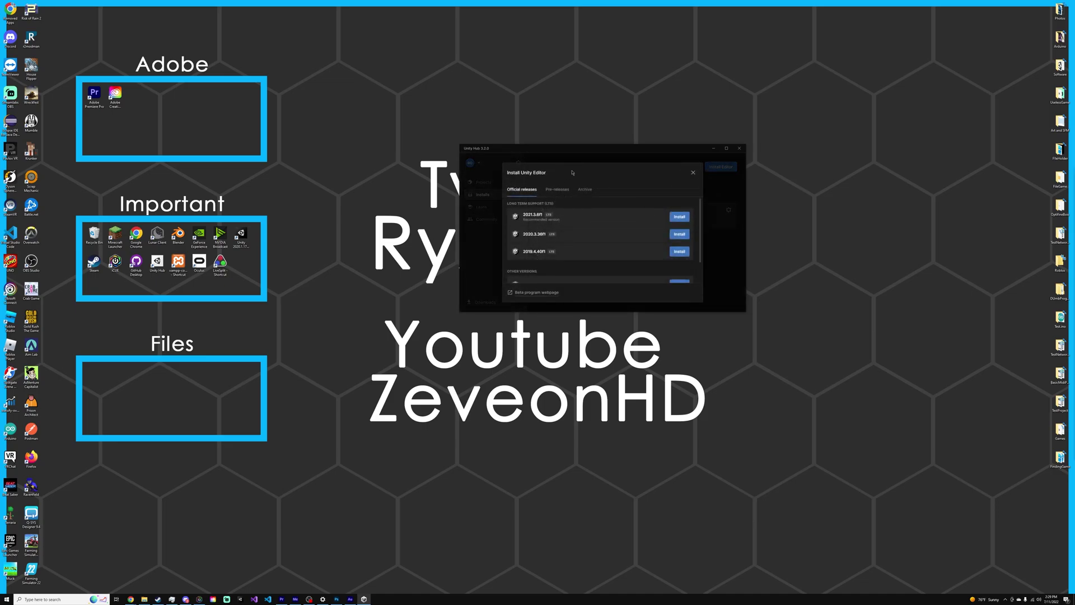
{"action": "left_click", "coordinate": [693, 172]}
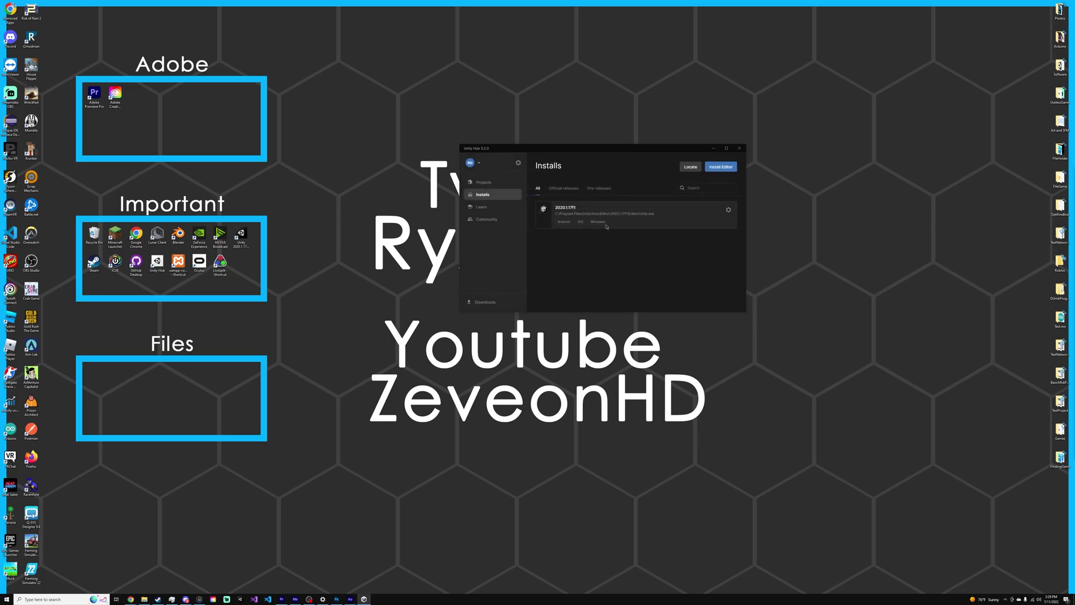
{"action": "left_click", "coordinate": [722, 169]}
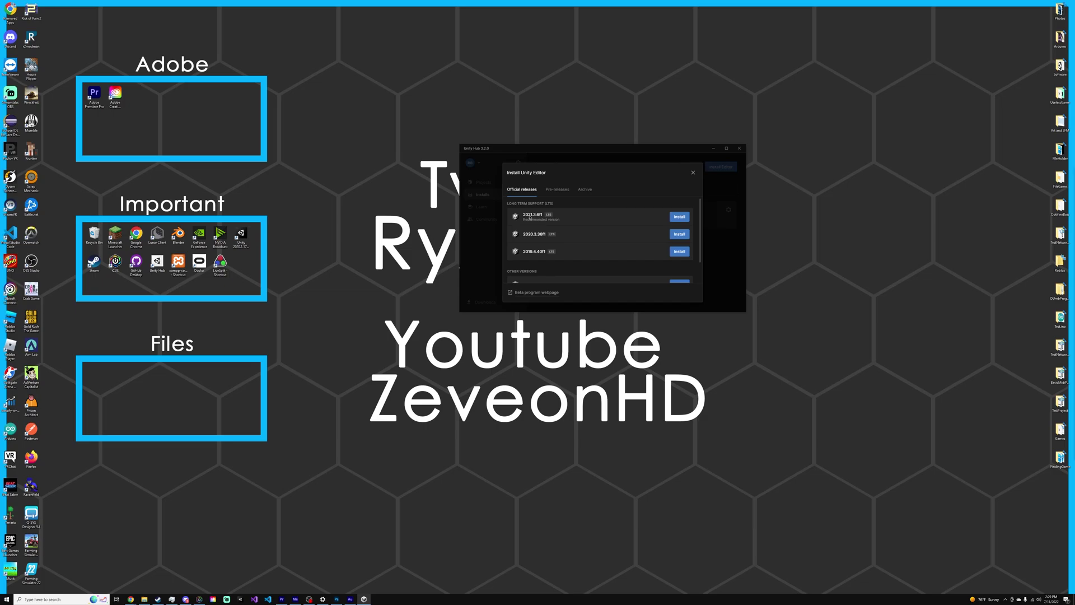
{"action": "left_click", "coordinate": [544, 190]}
{"action": "left_click", "coordinate": [520, 190]}
{"action": "key", "text": "Escape"}
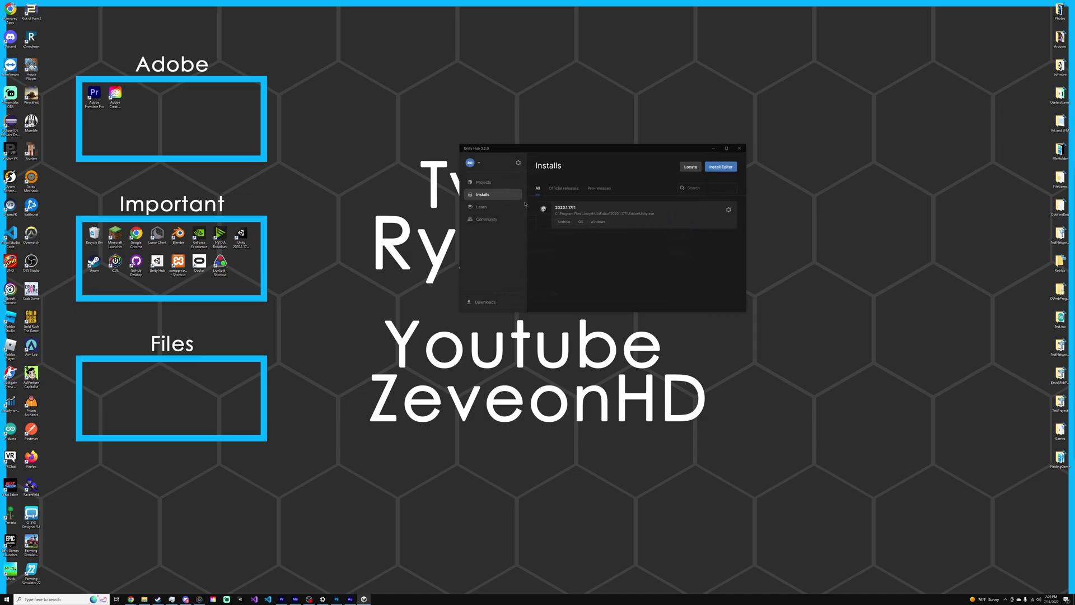
Examine the optional modules offered with the recommended Unity 2021.3.6f1 LTS editor, including platforms, language packs and documentation, and leave without installing.
{"action": "left_click", "coordinate": [713, 168]}
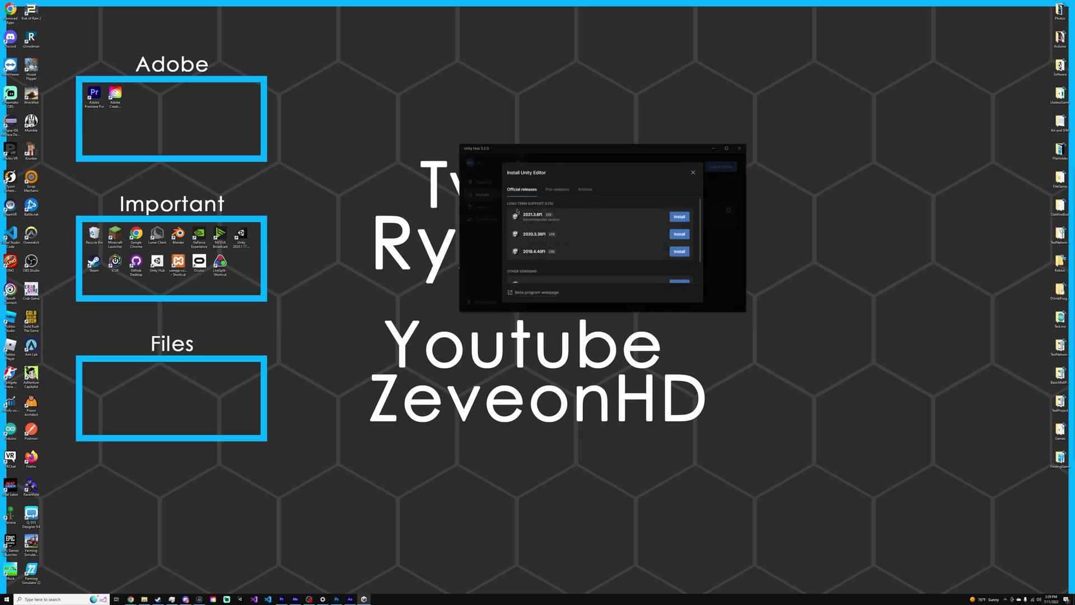
{"action": "left_click", "coordinate": [680, 217]}
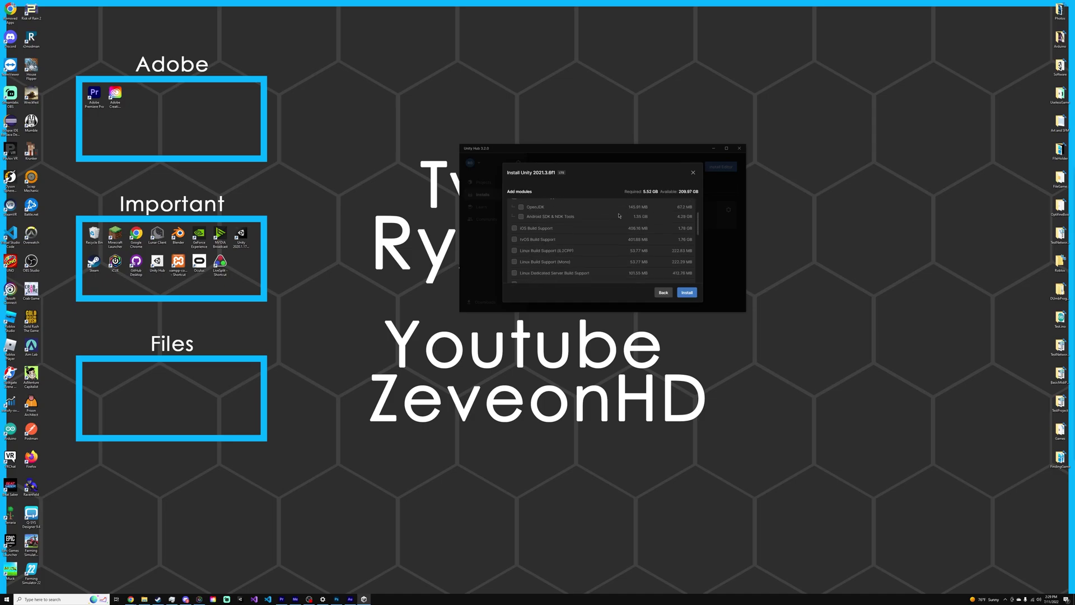
{"action": "scroll", "coordinate": [582, 210], "scroll_direction": "down", "scroll_amount": 3}
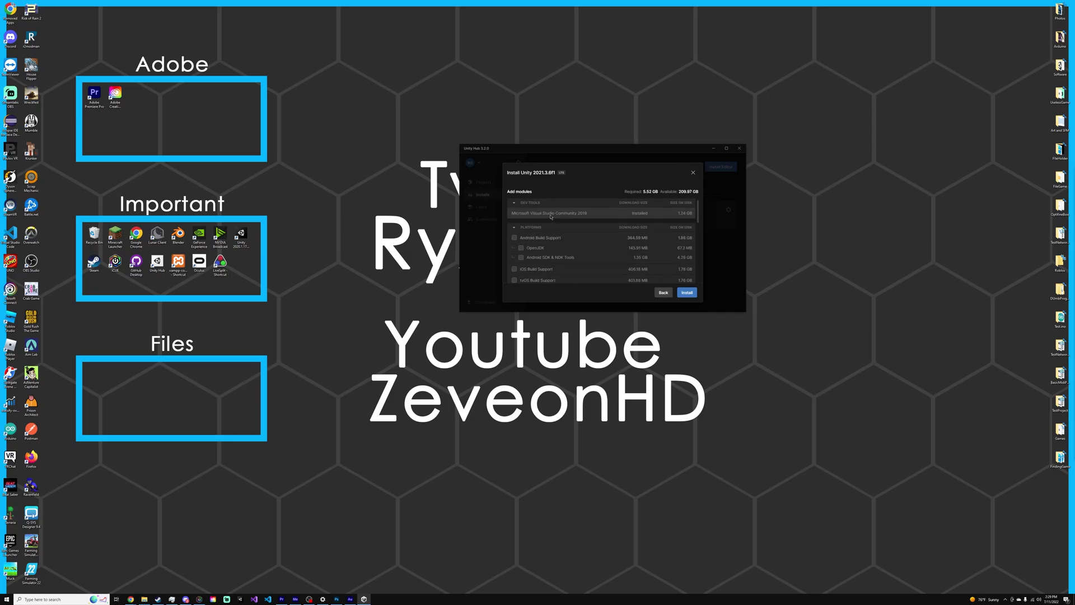
{"action": "scroll", "coordinate": [547, 228], "scroll_direction": "down", "scroll_amount": 4}
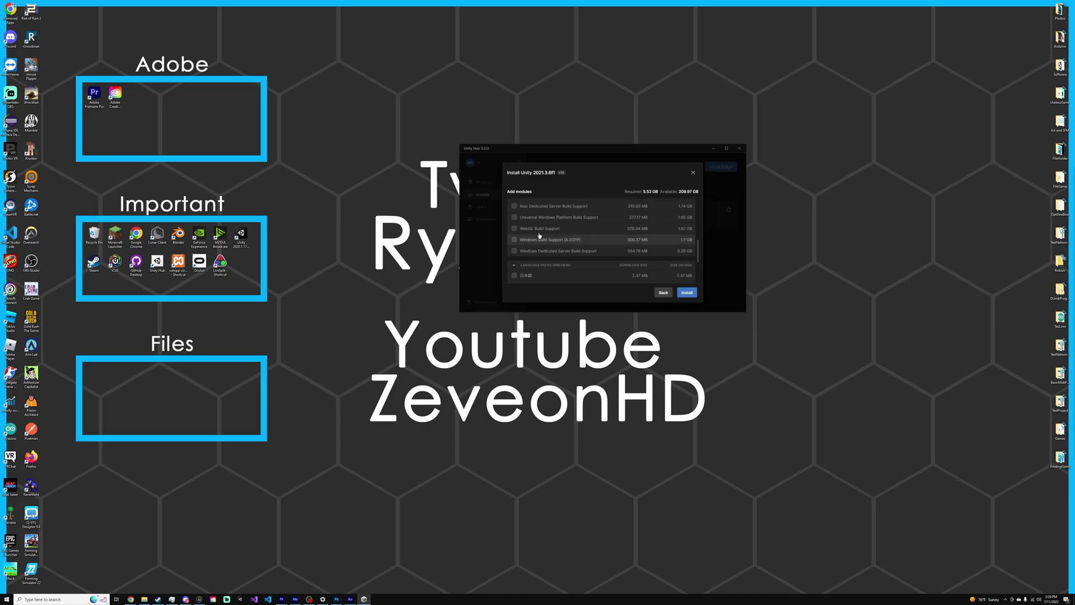
{"action": "scroll", "coordinate": [540, 235], "scroll_direction": "down", "scroll_amount": 3}
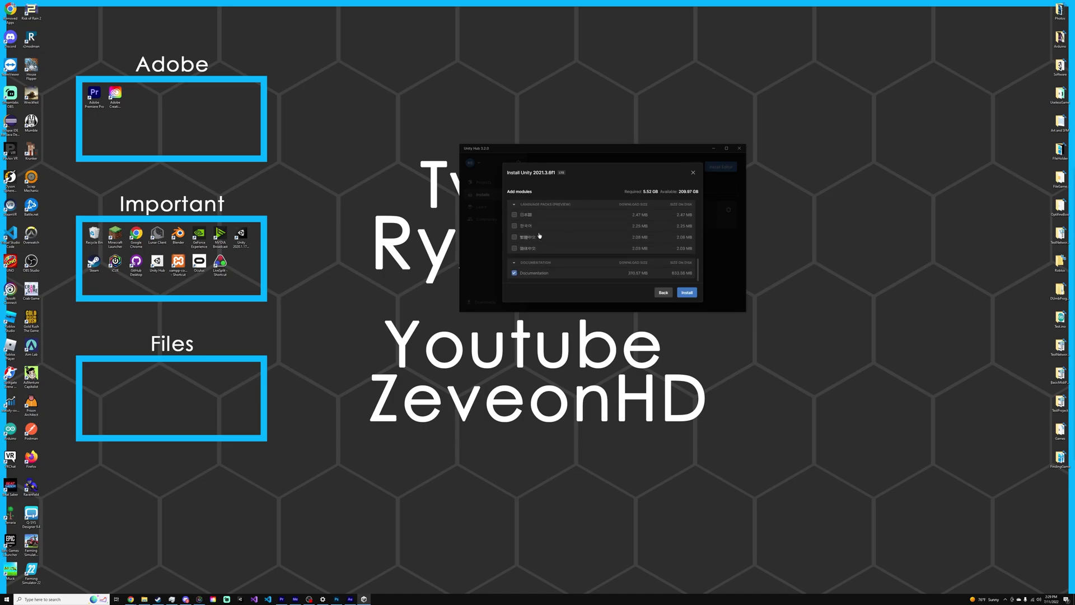
{"action": "scroll", "coordinate": [539, 235], "scroll_direction": "up", "scroll_amount": 10}
{"action": "scroll", "coordinate": [540, 235], "scroll_direction": "down", "scroll_amount": 7}
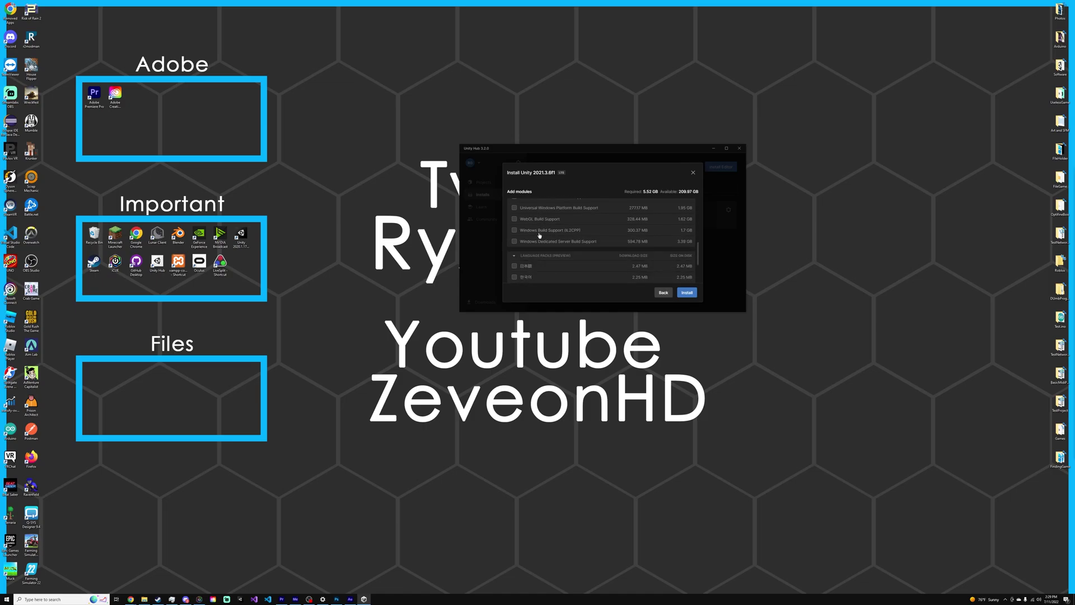
{"action": "scroll", "coordinate": [539, 235], "scroll_direction": "up", "scroll_amount": 6}
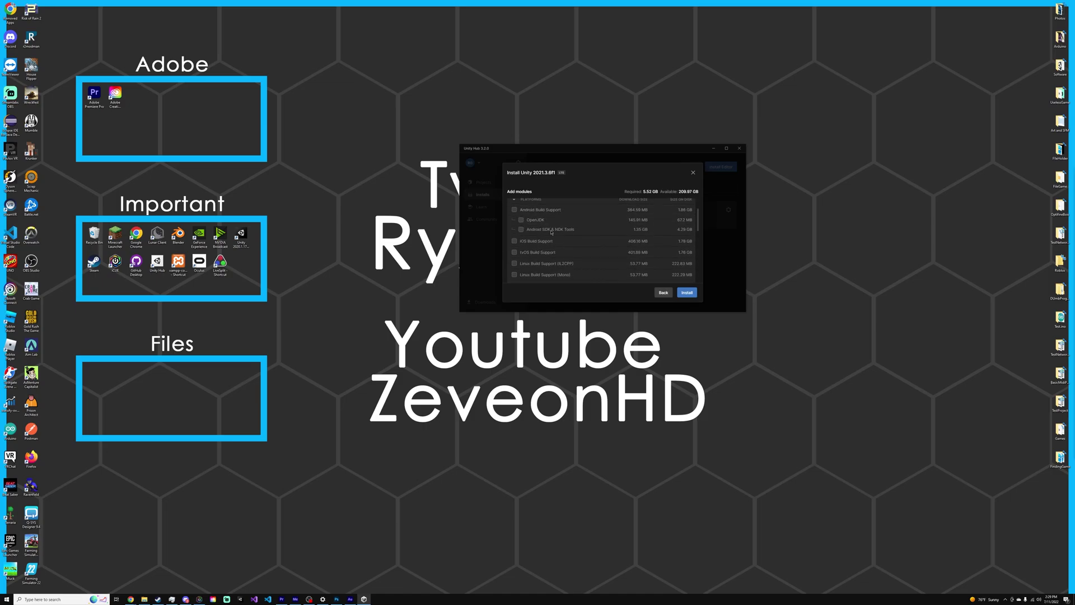
{"action": "scroll", "coordinate": [552, 233], "scroll_direction": "down", "scroll_amount": 10}
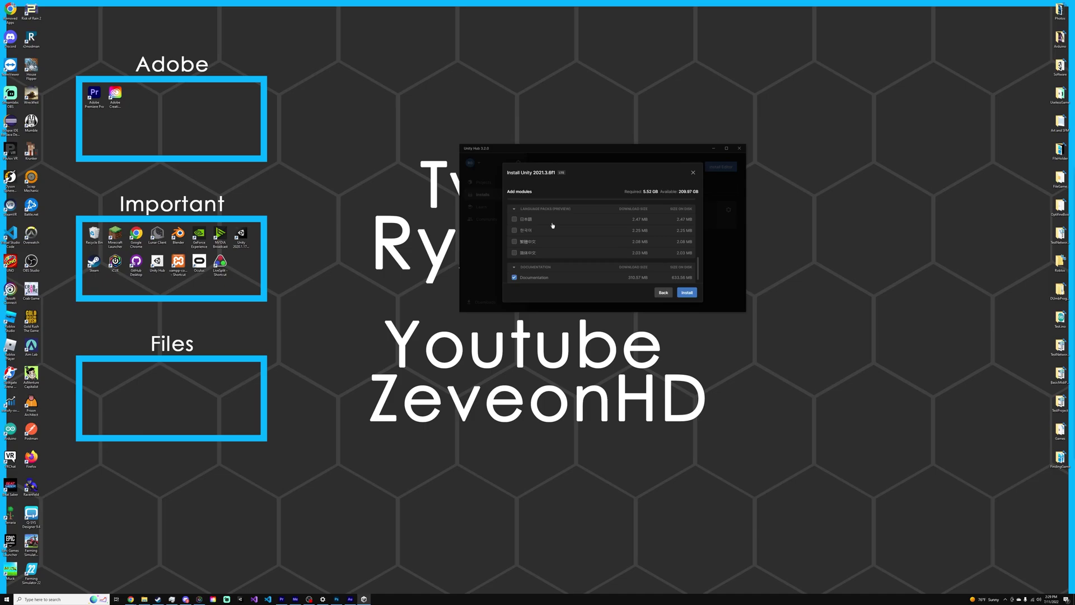
{"action": "scroll", "coordinate": [552, 225], "scroll_direction": "up", "scroll_amount": 5}
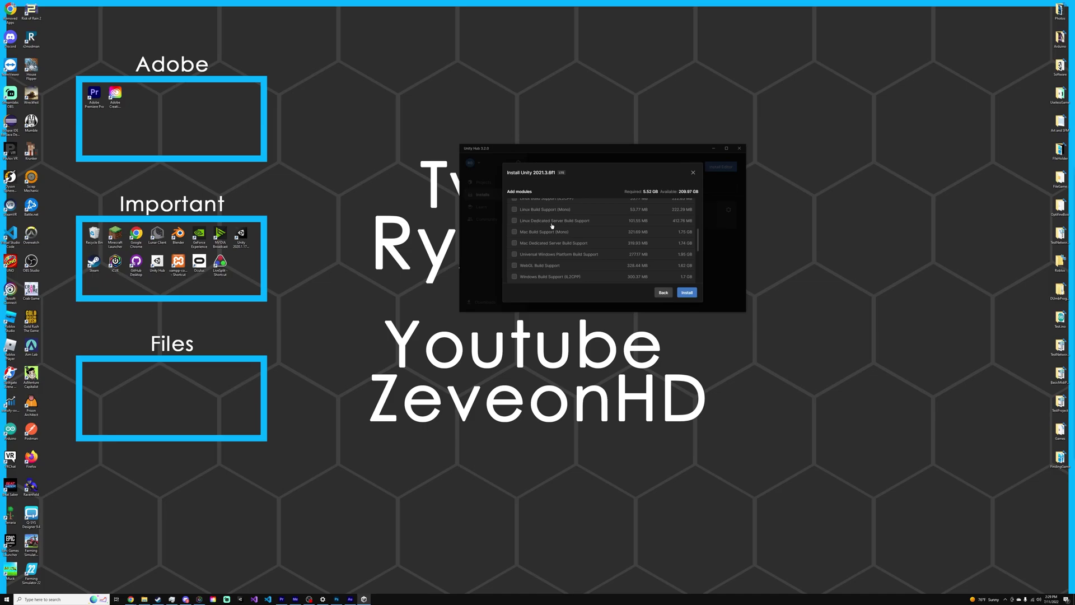
{"action": "left_click", "coordinate": [663, 294]}
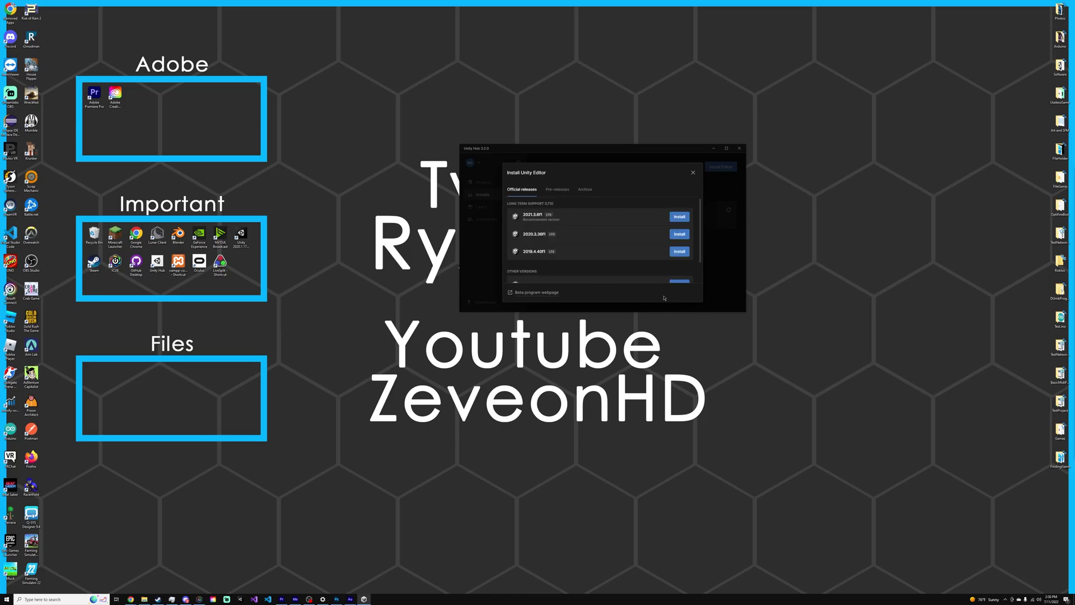
{"action": "left_click", "coordinate": [693, 173]}
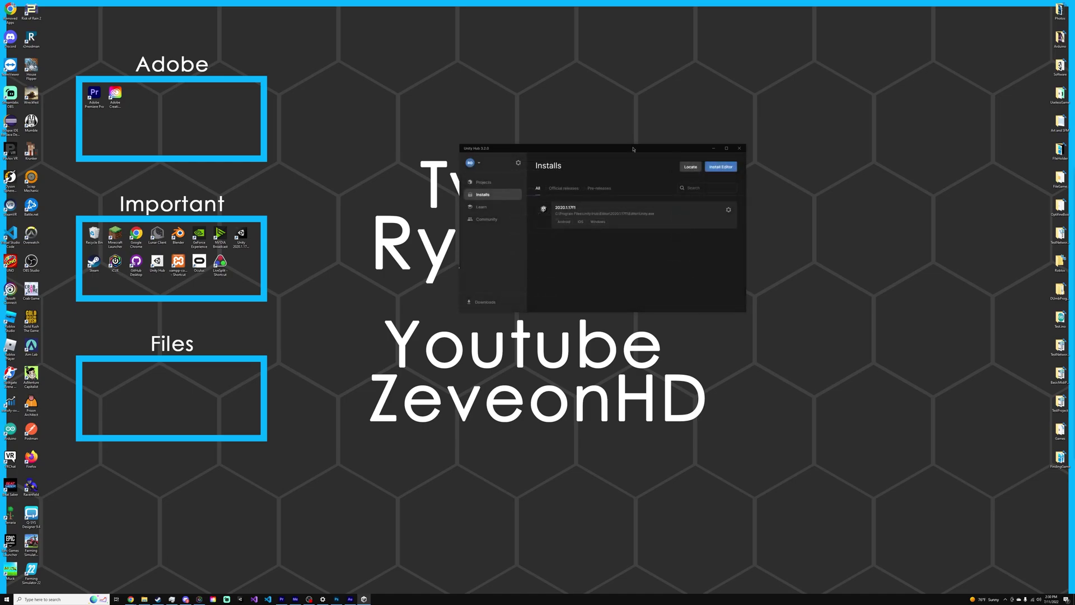